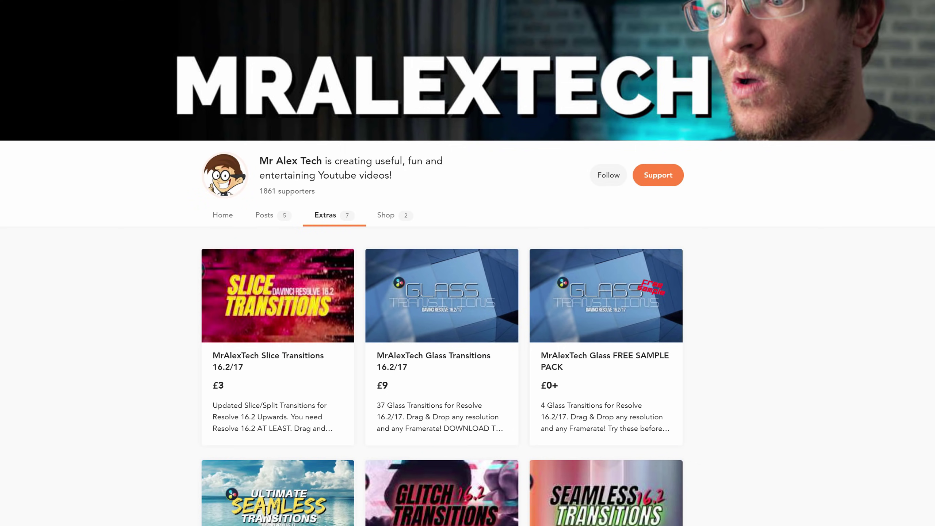
# - Claim the Ultimate Seamless Transitions 17 pack on Buy Me a Coffee at a price of 0
pyautogui.scroll(-4, 104, 44)
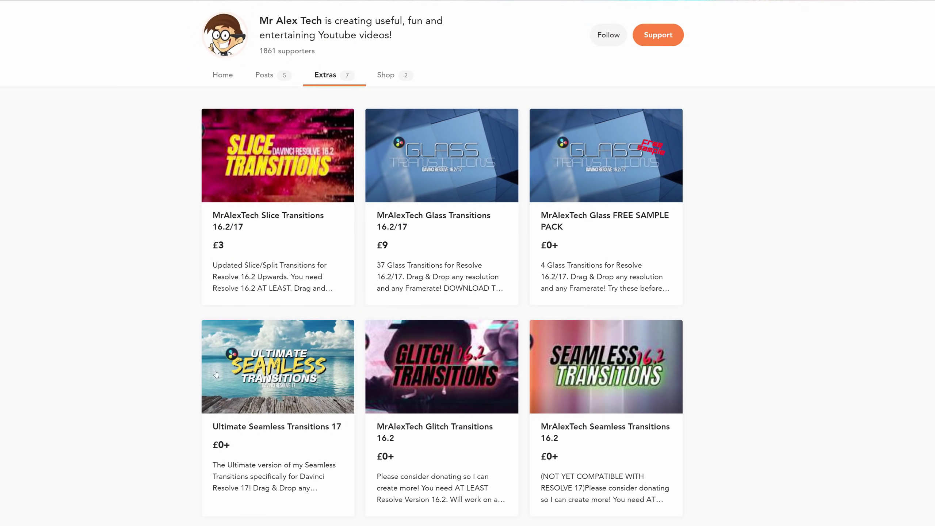
pyautogui.moveTo(316, 374)
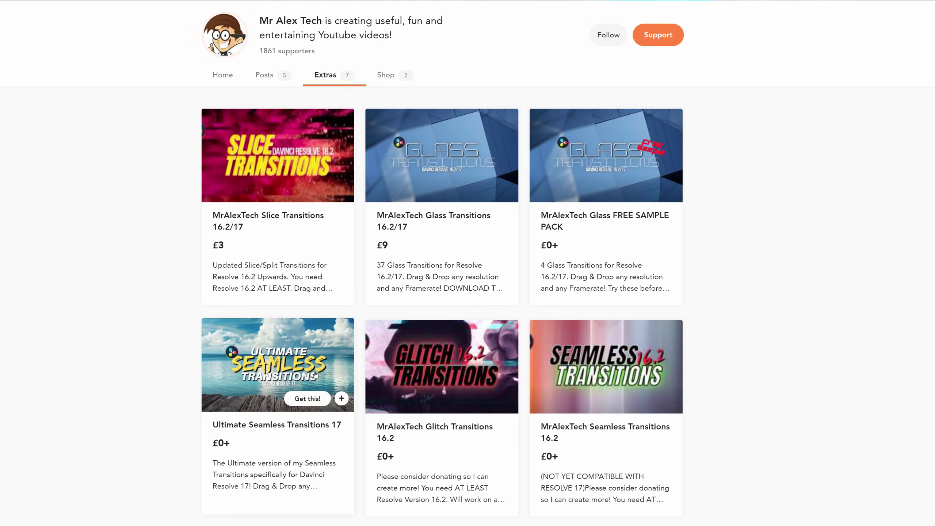
pyautogui.click(308, 399)
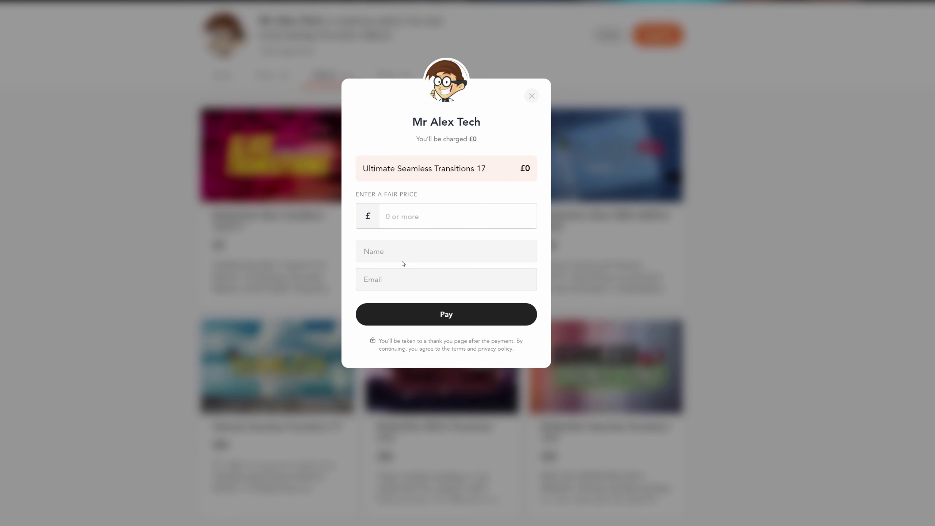
pyautogui.click(393, 220)
pyautogui.press('Return')
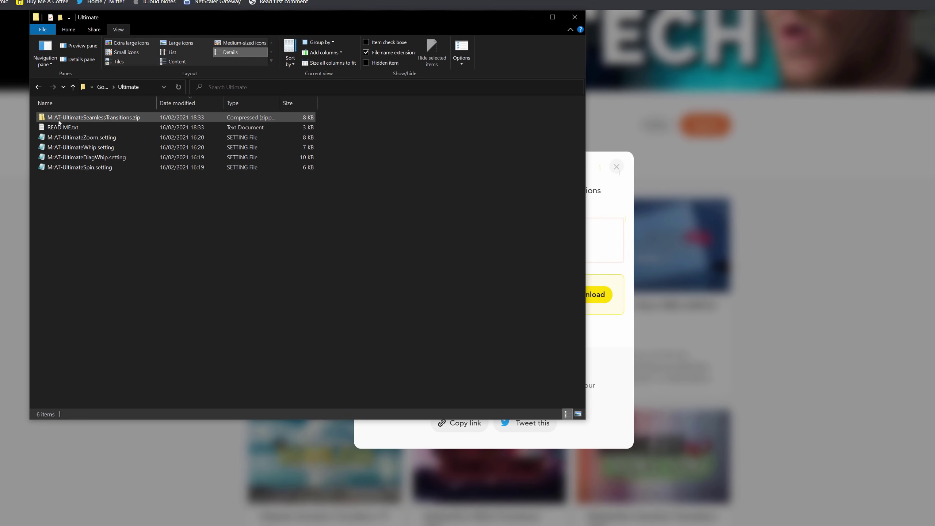
# - Extract all files from MrAT-UltimateSeamlessTransitions.zip in the Ultimate folder
pyautogui.click(115, 119)
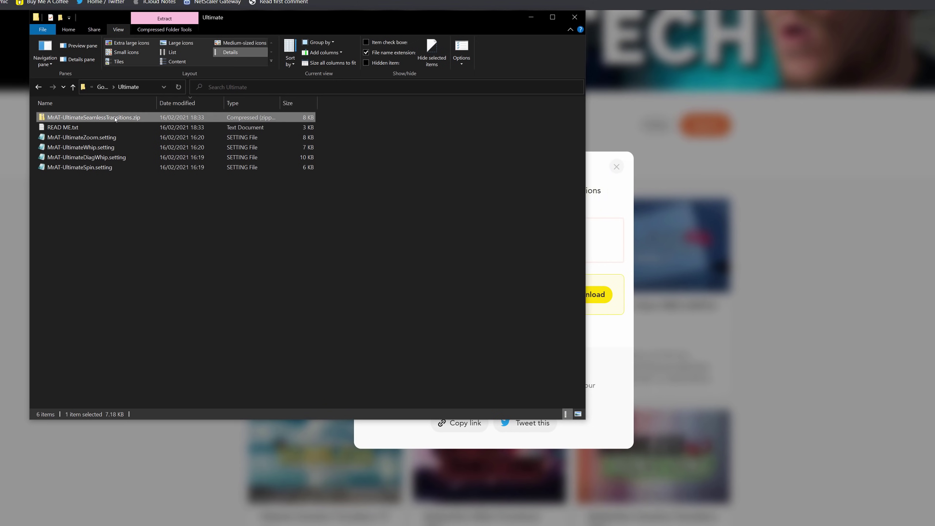
pyautogui.rightClick(115, 119)
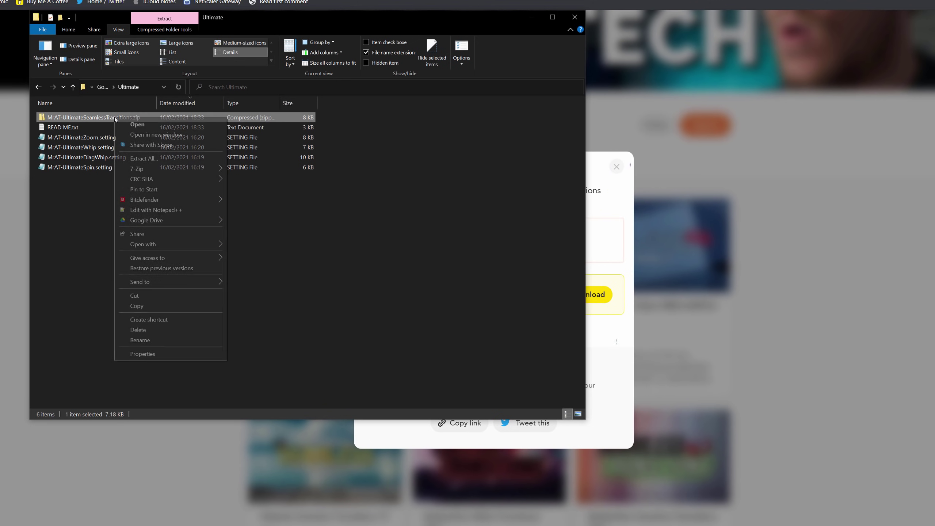
pyautogui.click(140, 159)
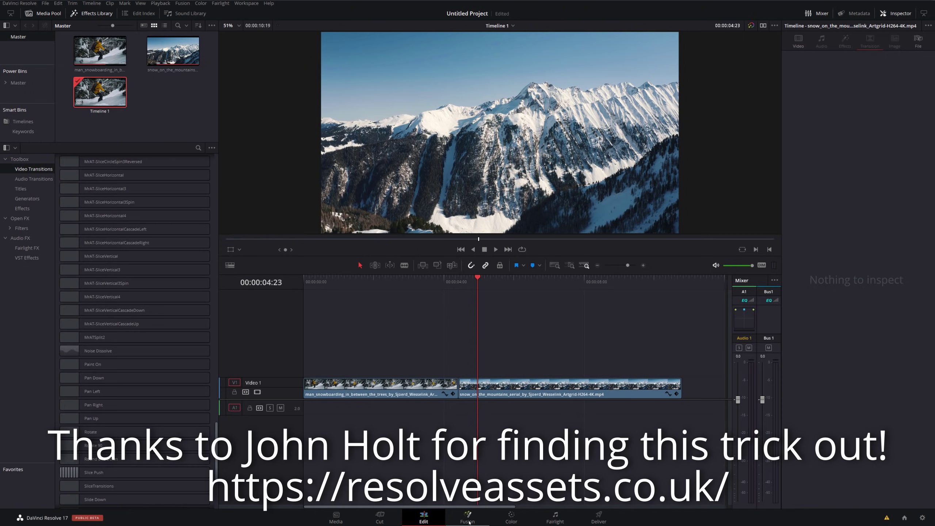
# - On the Fusion page, drop the four Ultimate .setting files into Edit Templates > Transitions
pyautogui.click(467, 518)
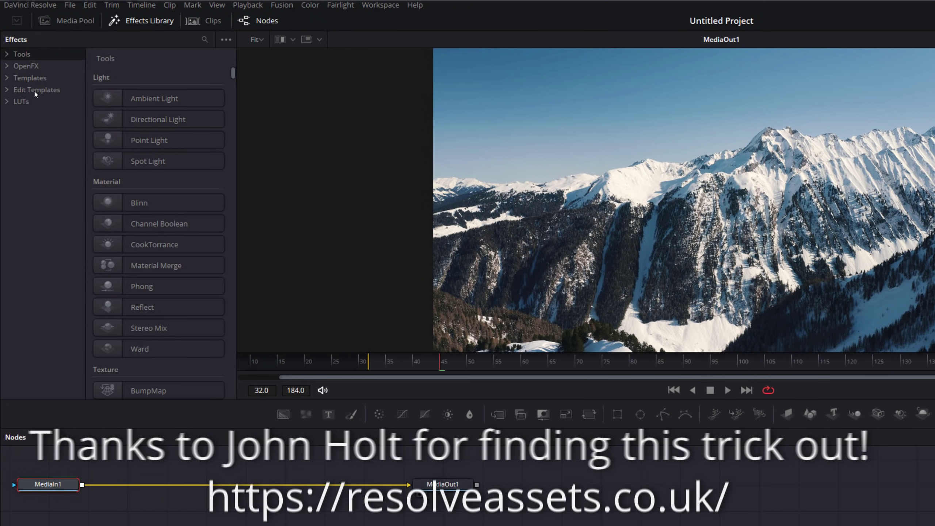
pyautogui.click(7, 91)
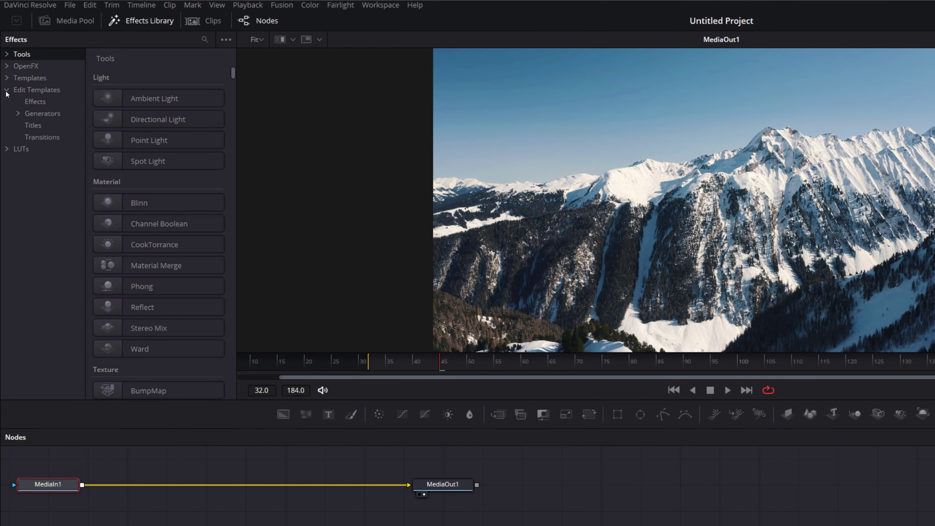
pyautogui.click(38, 139)
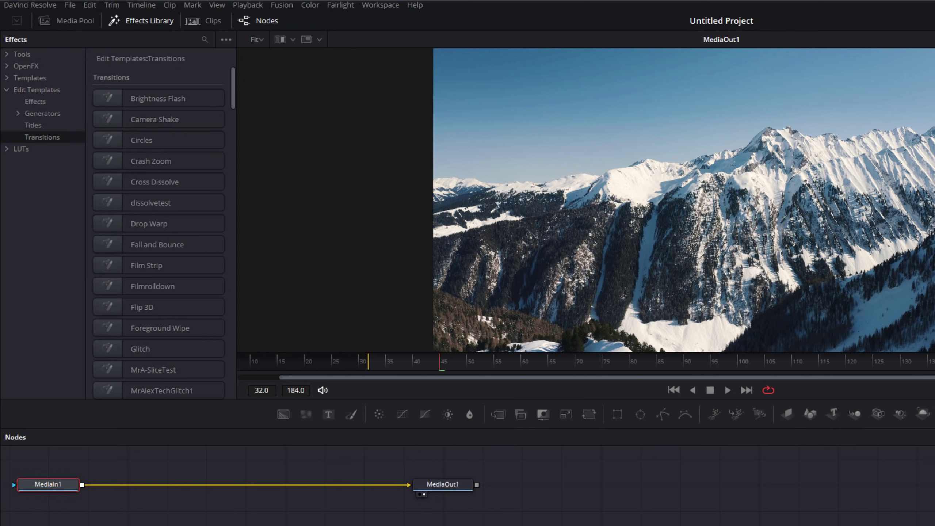
pyautogui.hotkey('alt', 'Tab')
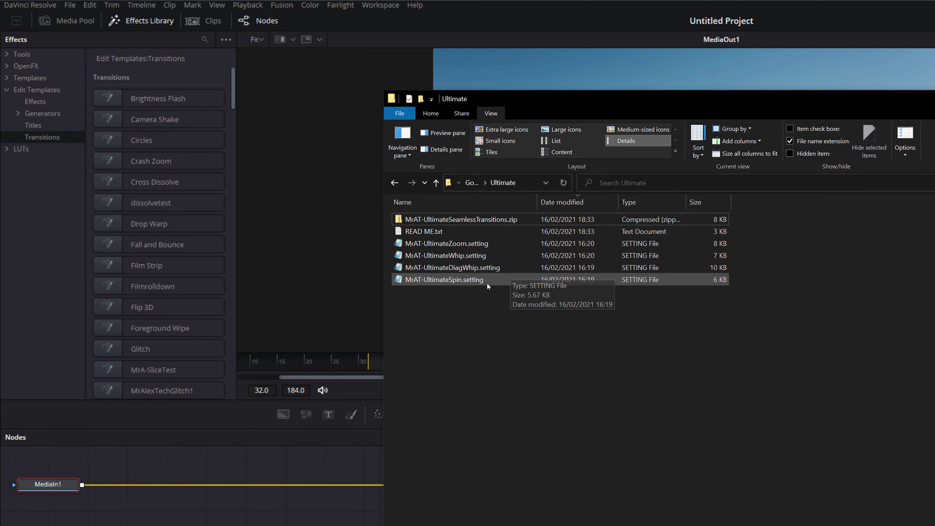
pyautogui.moveTo(561, 363); pyautogui.dragTo(164, 226)
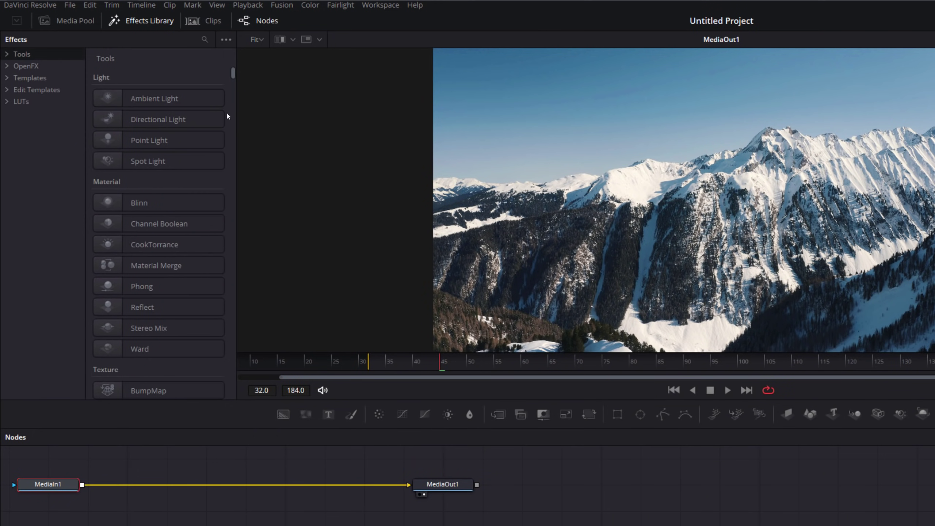
# - Expand Edit Templates > Transitions and scroll to the four MrAT-Ultimate entries
pyautogui.click(7, 90)
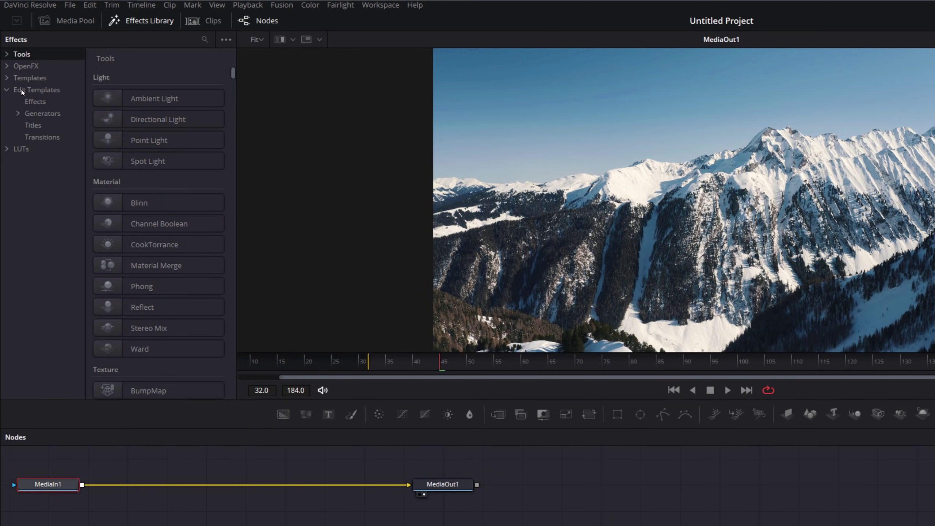
pyautogui.click(41, 137)
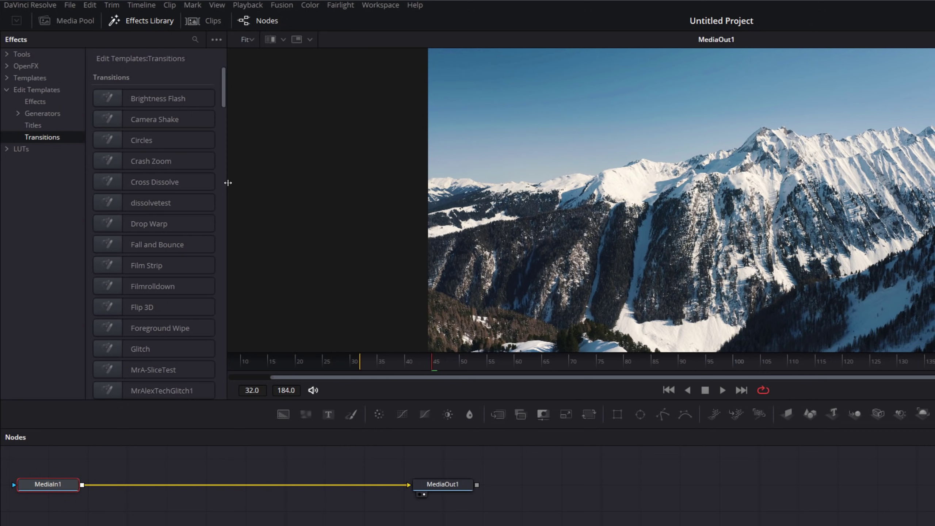
pyautogui.moveTo(226, 95); pyautogui.dragTo(220, 338)
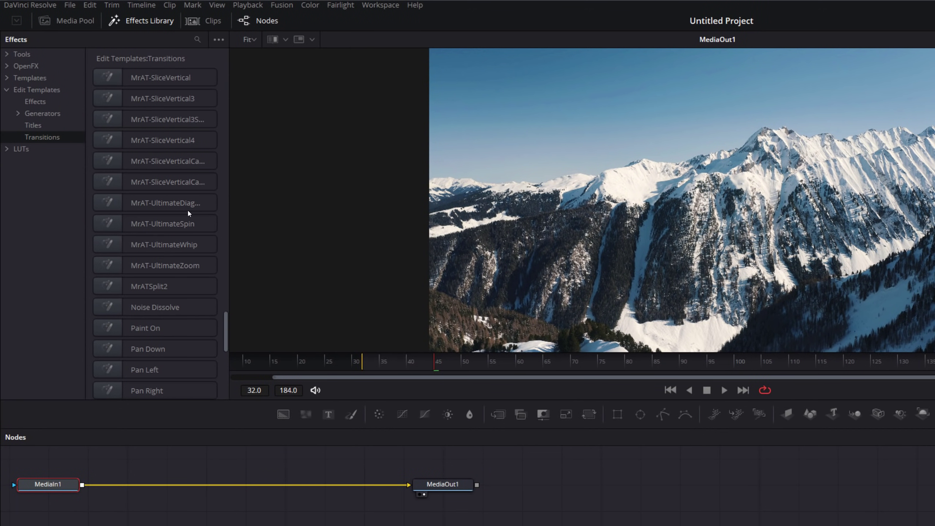
pyautogui.moveTo(225, 331); pyautogui.dragTo(236, 69)
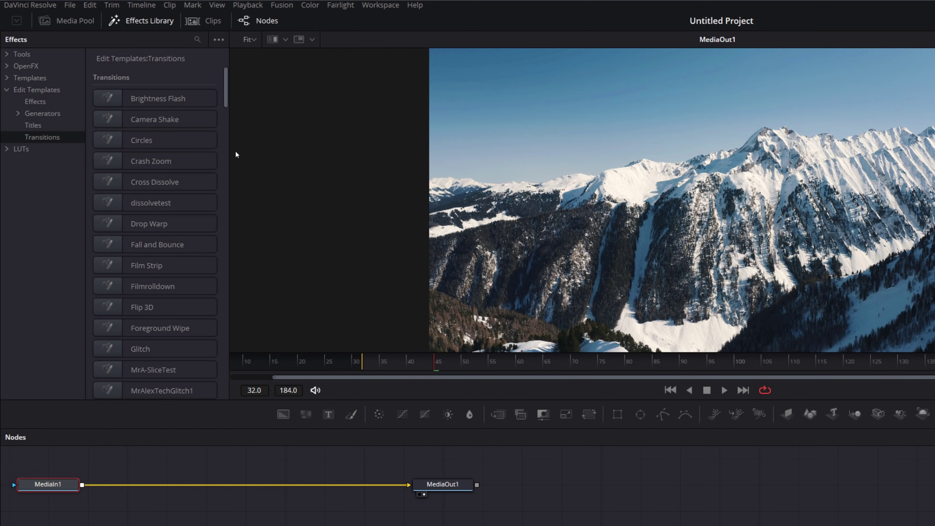
# - Use Show Folder to view the Transitions templates folder on disk, then close it
pyautogui.click(218, 39)
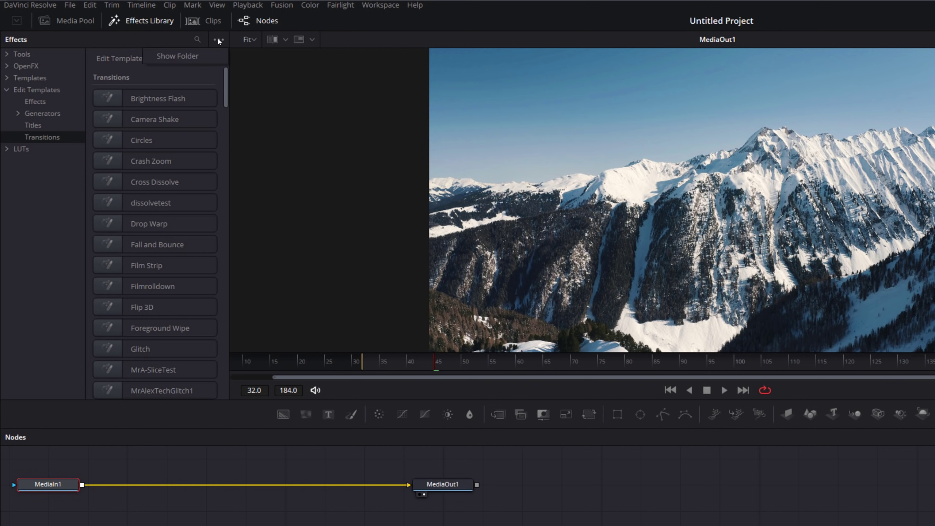
pyautogui.click(177, 58)
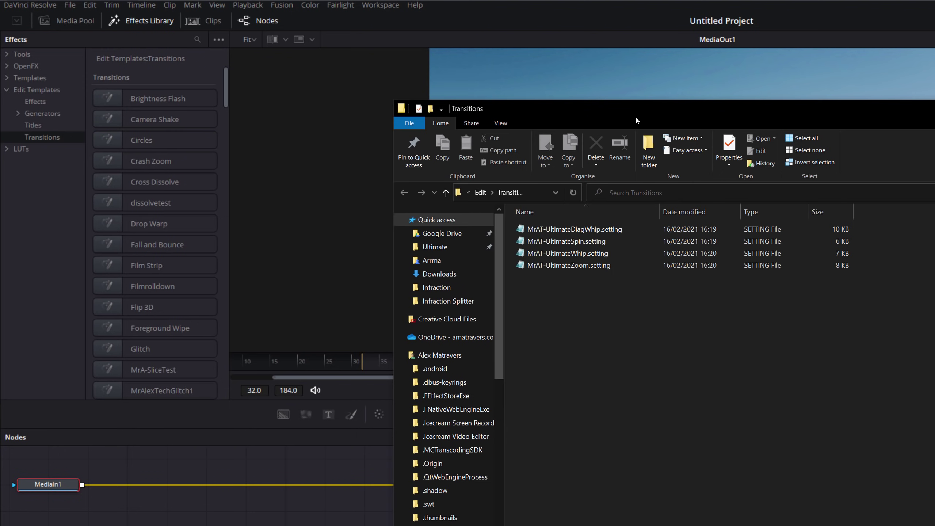
pyautogui.moveTo(574, 100); pyautogui.dragTo(405, 102)
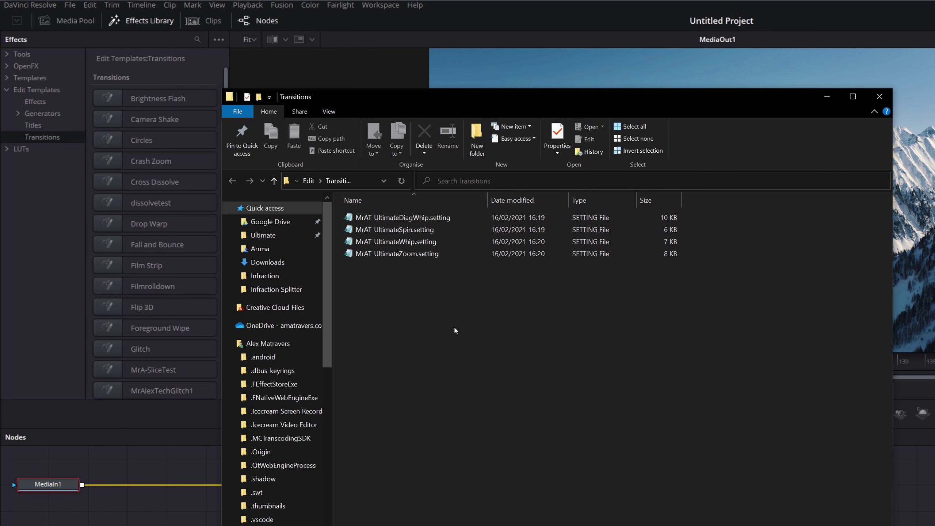
pyautogui.click(880, 97)
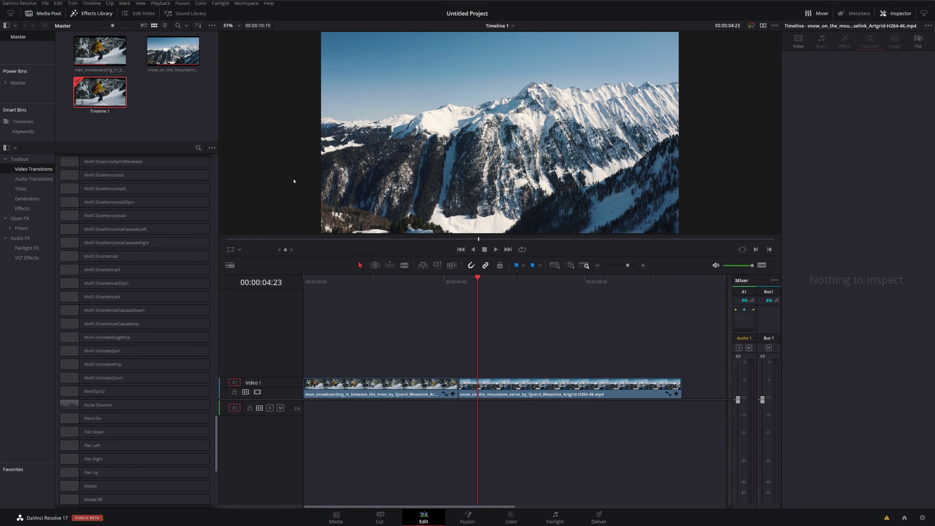
# - Select the cut between the snowboarding and mountain clips and locate MrAT-UltimateZoom in Video Transitions
pyautogui.moveTo(422, 342); pyautogui.dragTo(492, 423)
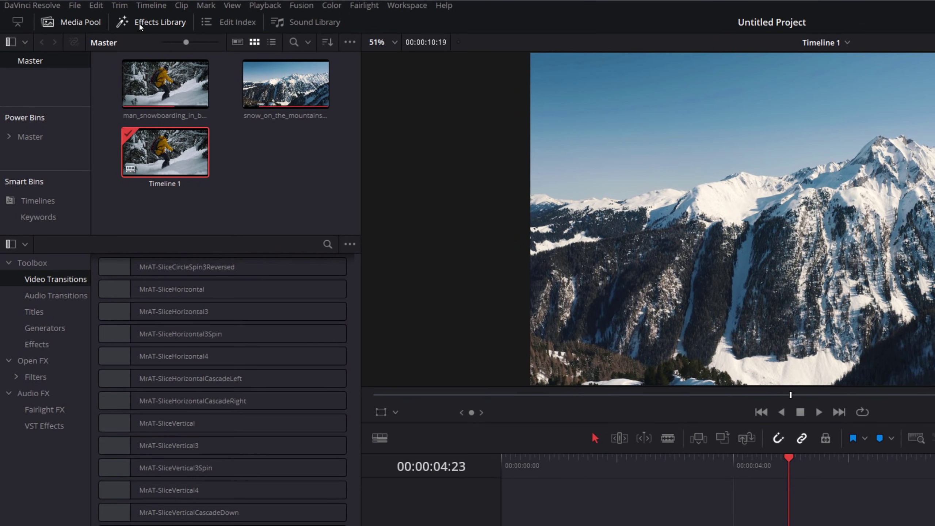
pyautogui.click(104, 20)
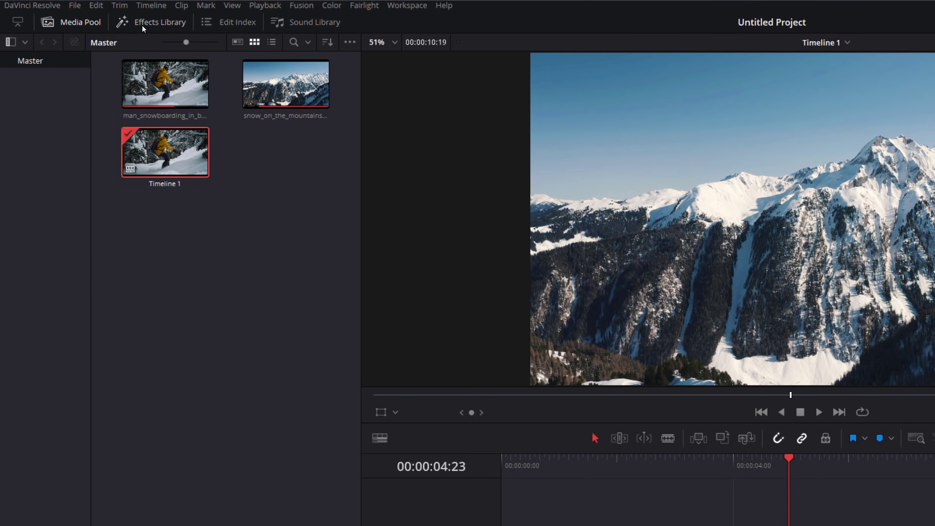
pyautogui.click(105, 20)
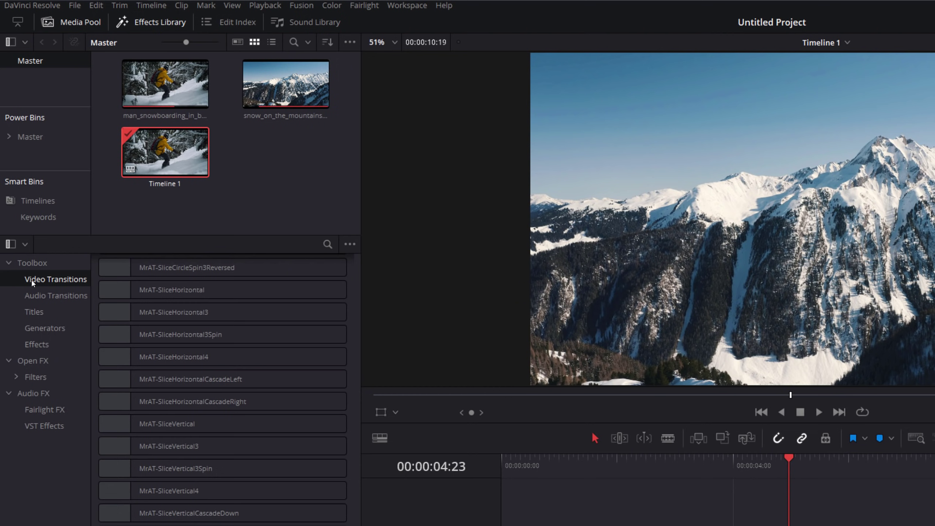
pyautogui.scroll(10, 221, 387)
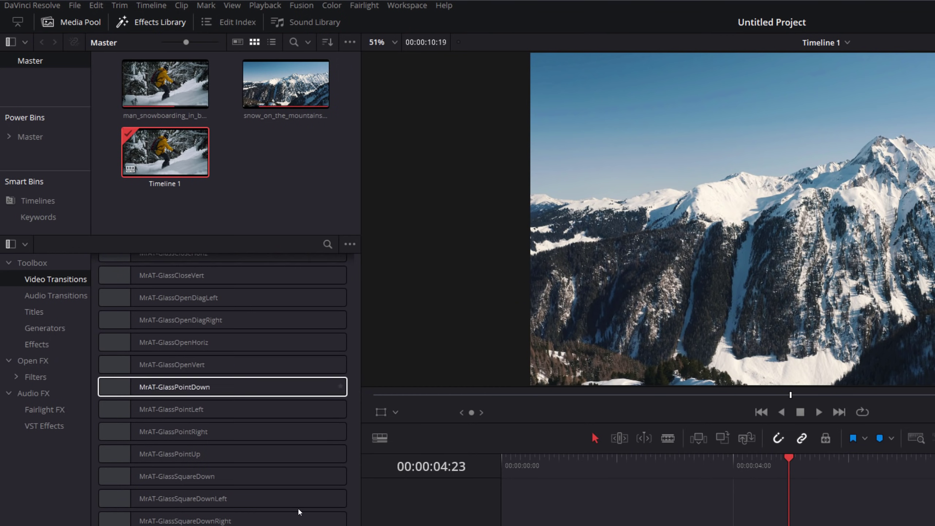
pyautogui.scroll(12, 113, 383)
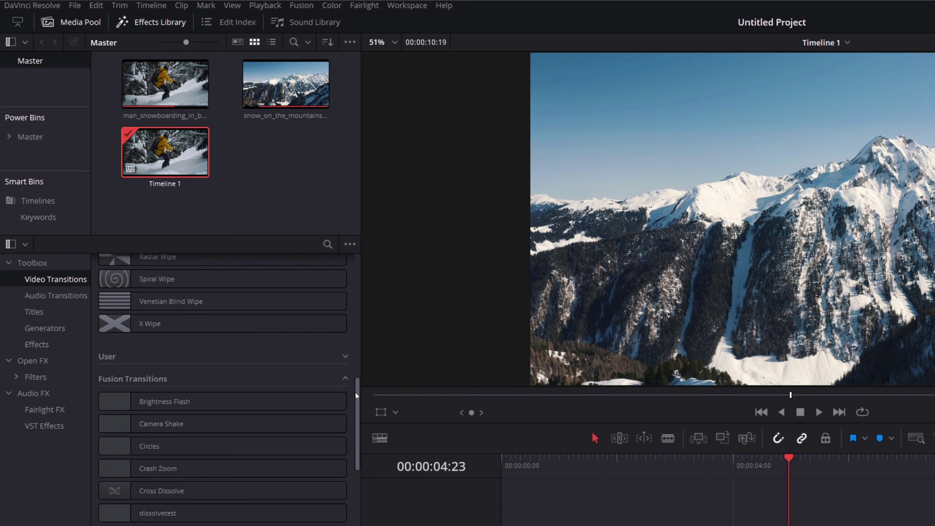
pyautogui.scroll(-5, 360, 474)
pyautogui.scroll(-15, 360, 474)
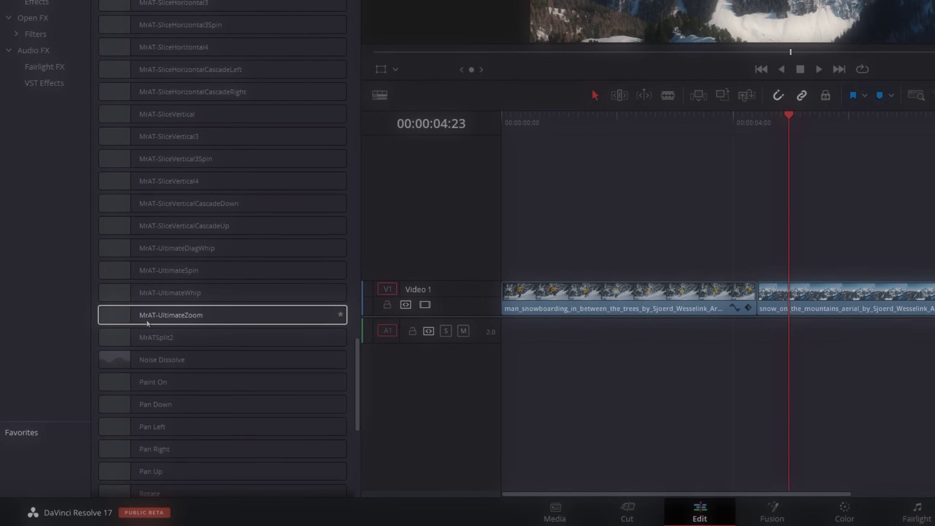
# - Drop MrAT-UltimateZoom on the cut, preview it twice, and select it for the Inspector
pyautogui.moveTo(144, 321); pyautogui.dragTo(753, 299)
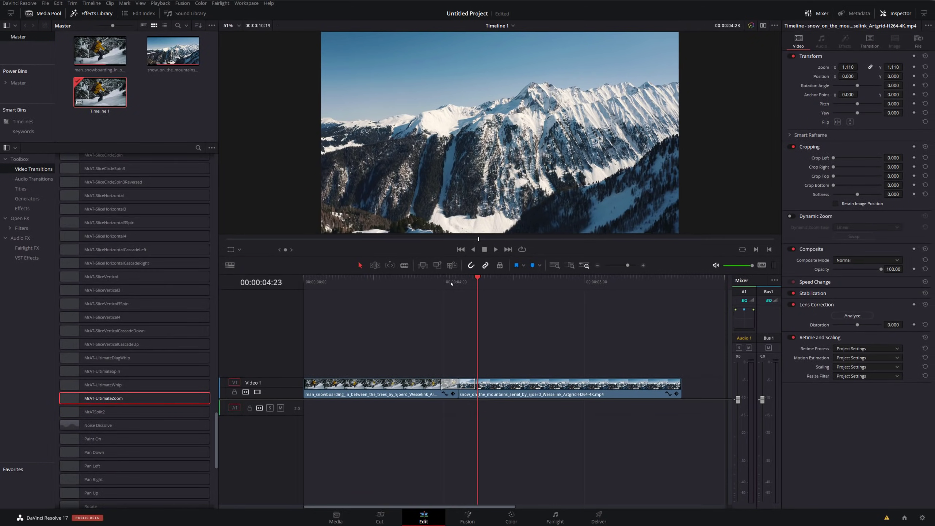
pyautogui.click(434, 282)
pyautogui.press('space')
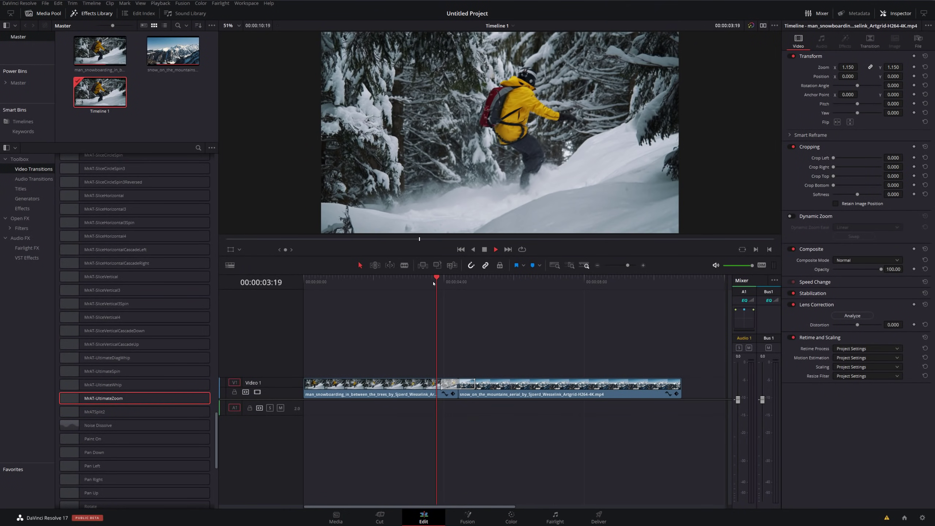
pyautogui.click(433, 282)
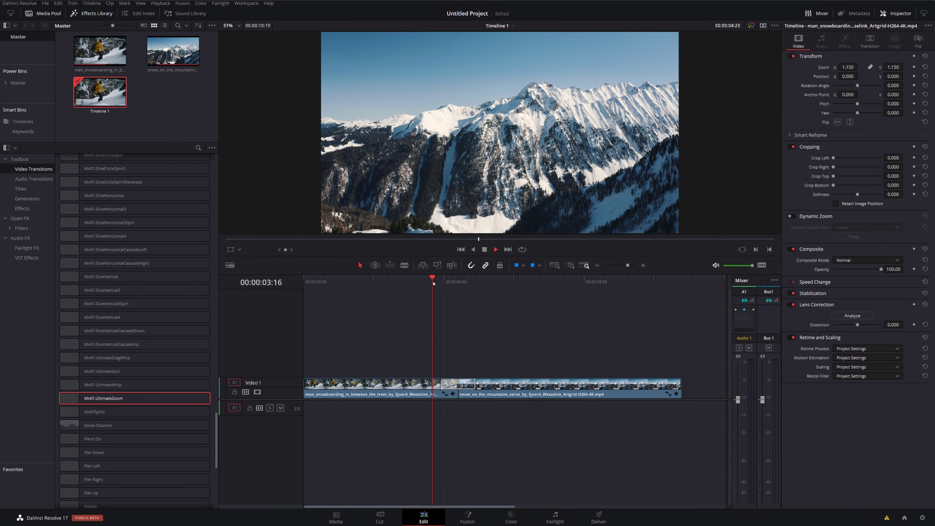
pyautogui.press('space')
pyautogui.press('space')
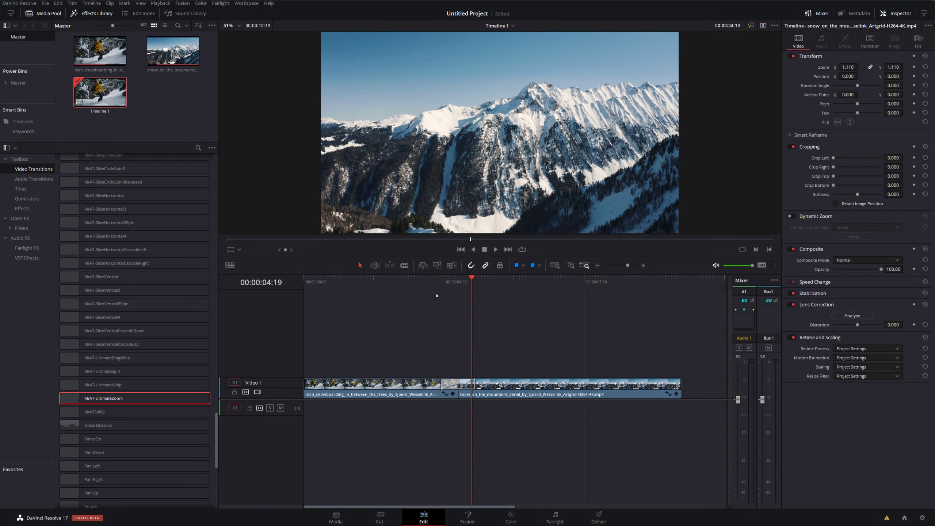
pyautogui.click(448, 385)
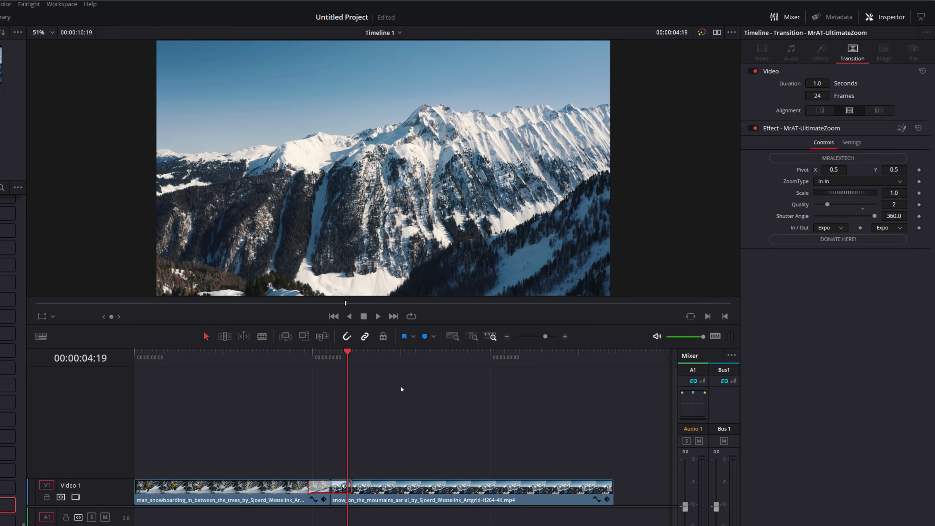
# - Shift the UltimateZoom pivot X to 0.761 and preview the result
pyautogui.moveTo(340, 361)
pyautogui.mouseDown()
pyautogui.moveTo(353, 359)
pyautogui.moveTo(331, 360)
pyautogui.mouseUp()
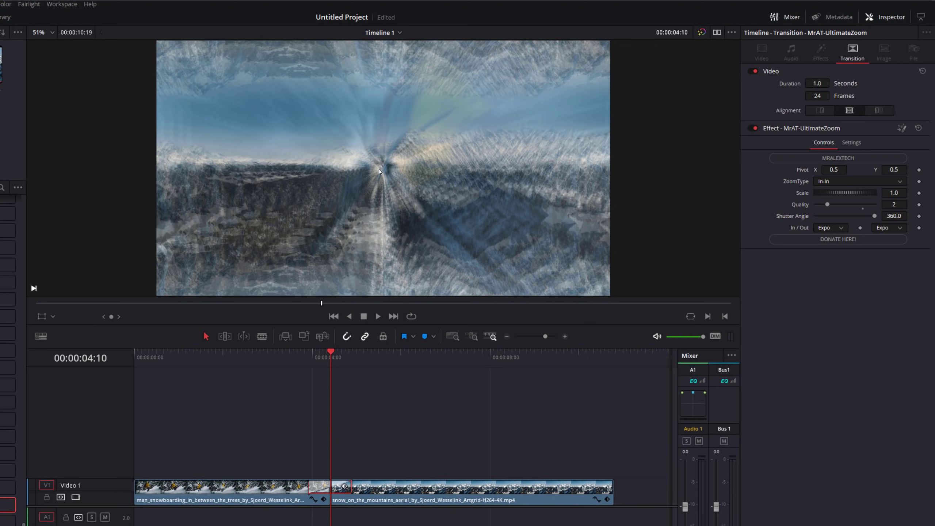
pyautogui.moveTo(834, 170); pyautogui.dragTo(895, 169)
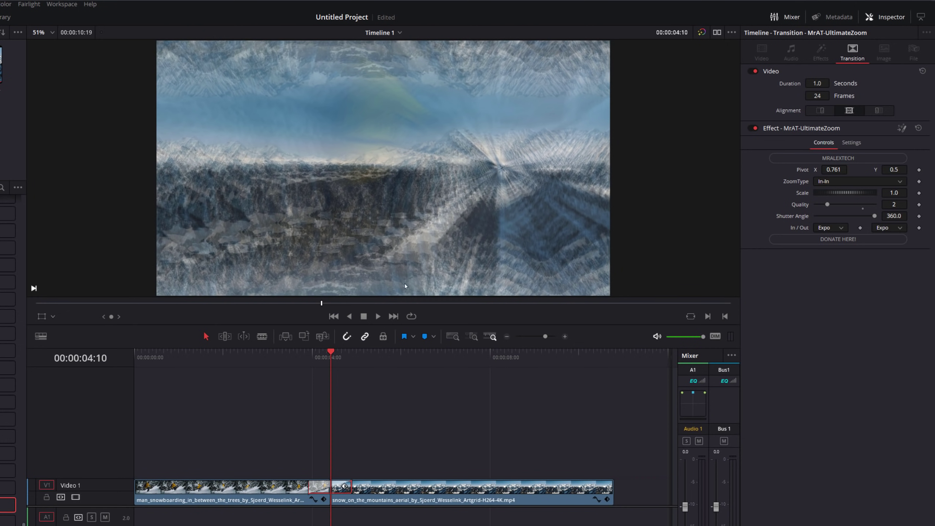
pyautogui.click(301, 352)
pyautogui.press('space')
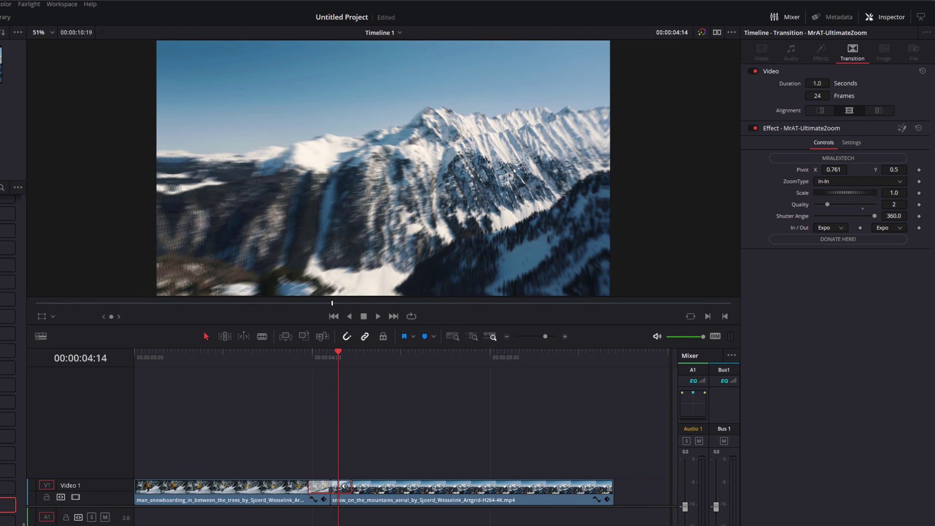
pyautogui.click(330, 357)
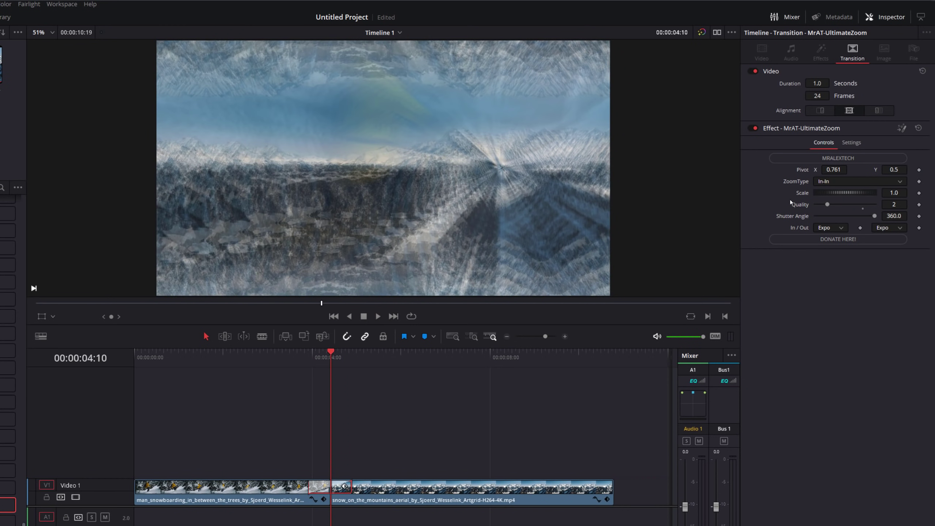
# - Change the zoom type to In-Out and play the transition to check it
pyautogui.click(844, 182)
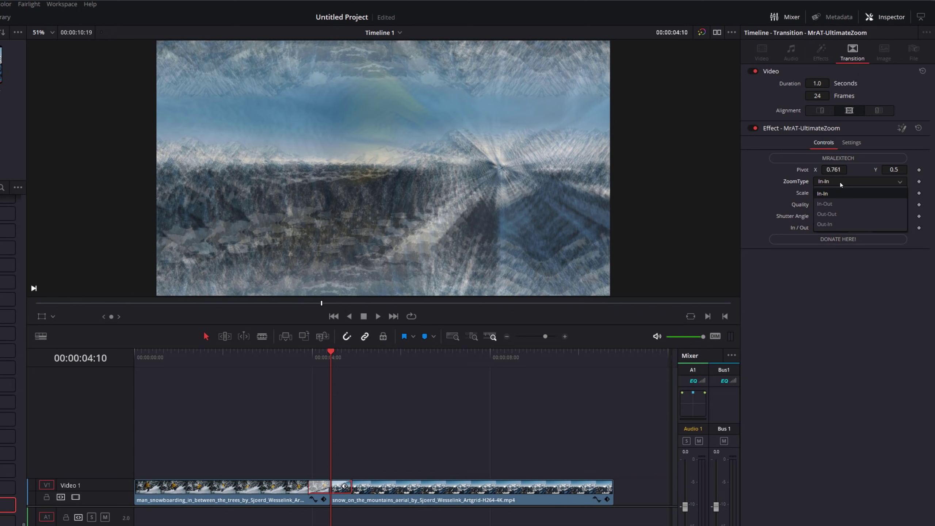
pyautogui.click(825, 204)
pyautogui.moveTo(319, 356); pyautogui.dragTo(294, 362)
pyautogui.press('space')
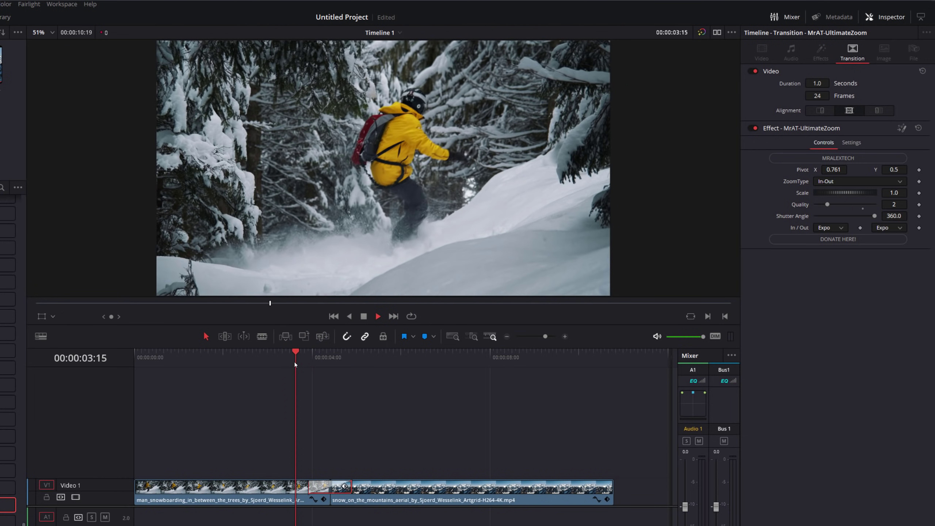
pyautogui.press('space')
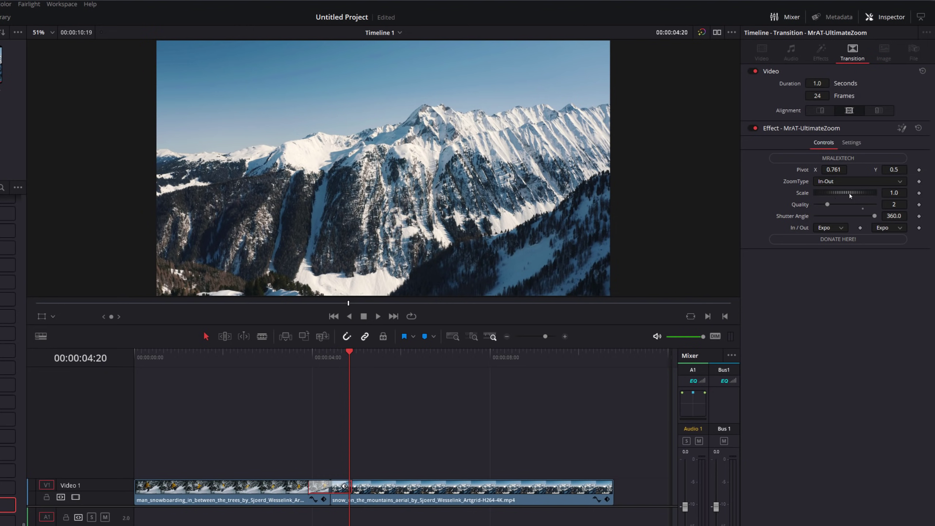
# - Keep Scale at 1.0, raise Quality to 8, and leave Shutter Angle at 360
pyautogui.moveTo(849, 193)
pyautogui.mouseDown()
pyautogui.moveTo(841, 193)
pyautogui.moveTo(854, 192)
pyautogui.mouseUp()
pyautogui.doubleClick(803, 192)
pyautogui.click(322, 362)
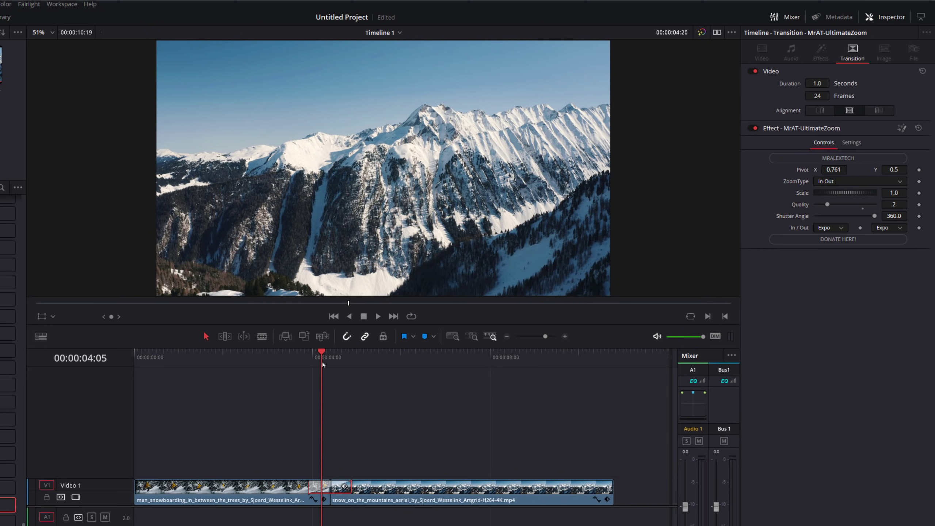
pyautogui.click(328, 362)
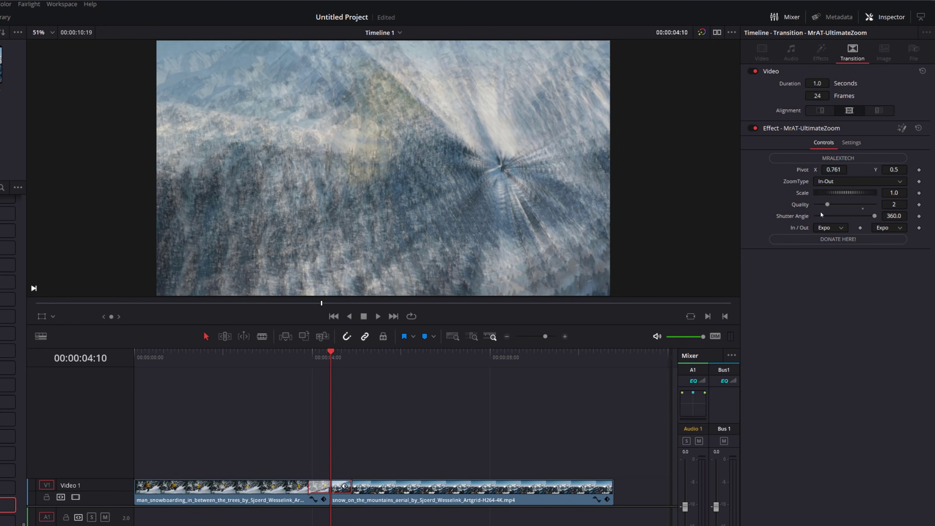
pyautogui.moveTo(827, 205); pyautogui.dragTo(863, 207)
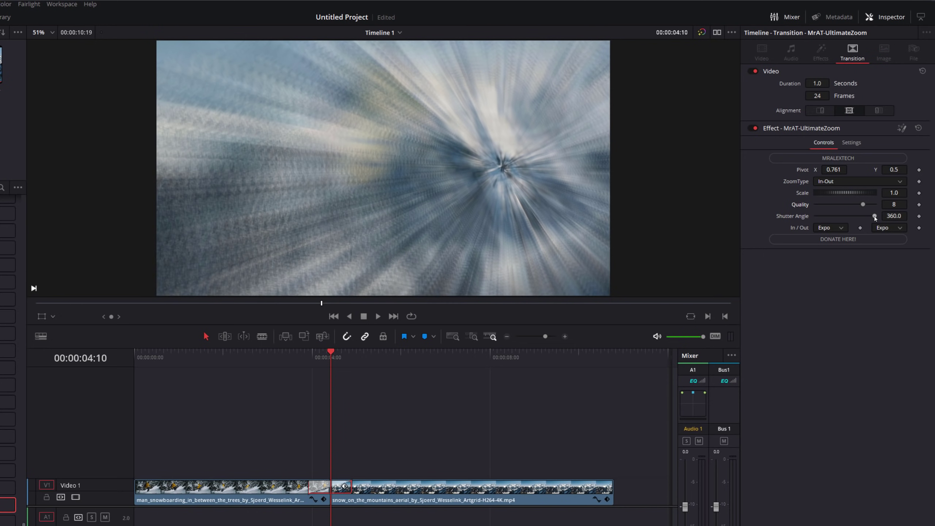
pyautogui.moveTo(874, 217); pyautogui.dragTo(838, 216)
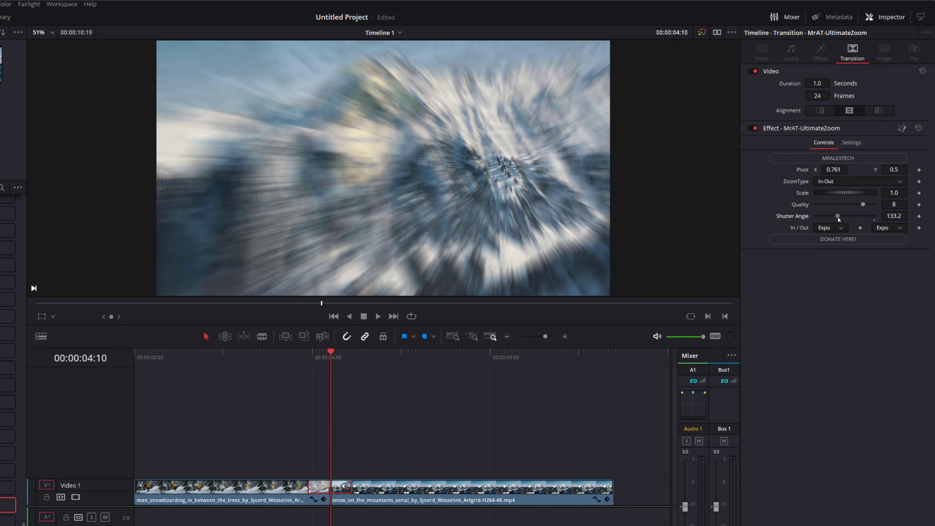
pyautogui.doubleClick(838, 216)
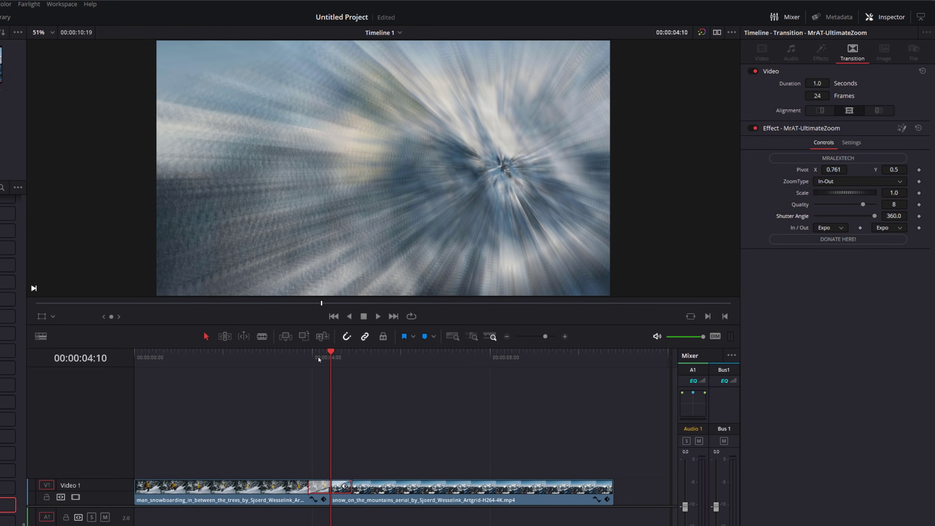
# - Set the zoom transition's In easing to Back and Out easing to Bounce
pyautogui.moveTo(319, 356); pyautogui.dragTo(289, 355)
pyautogui.press('space')
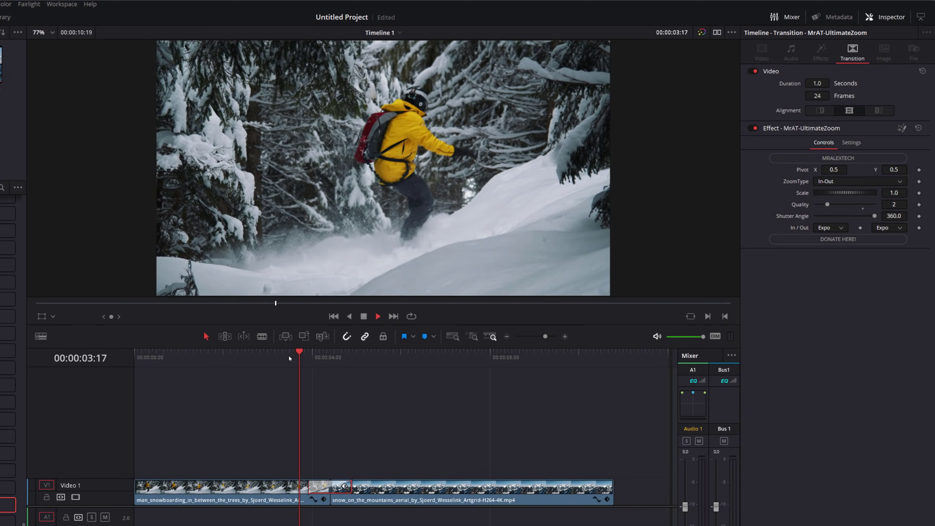
pyautogui.press('space')
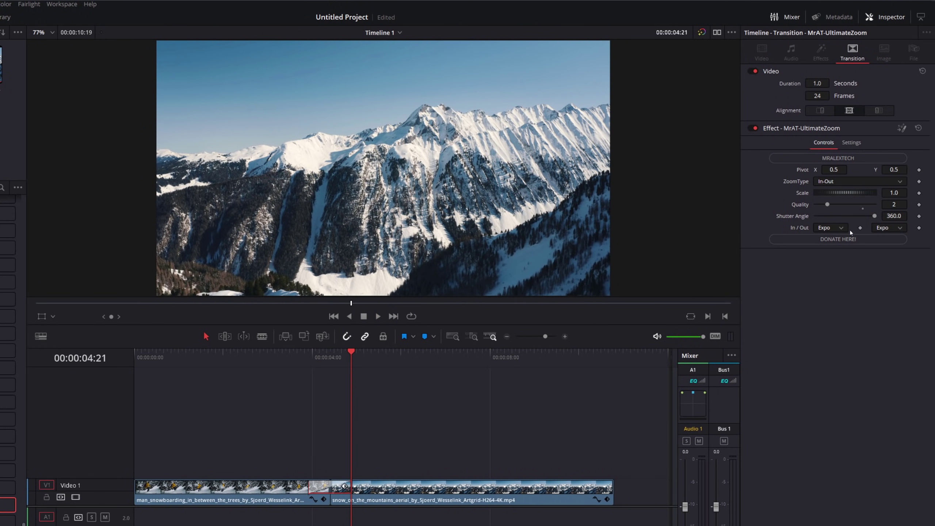
pyautogui.click(839, 228)
pyautogui.click(833, 321)
pyautogui.click(893, 230)
pyautogui.click(884, 342)
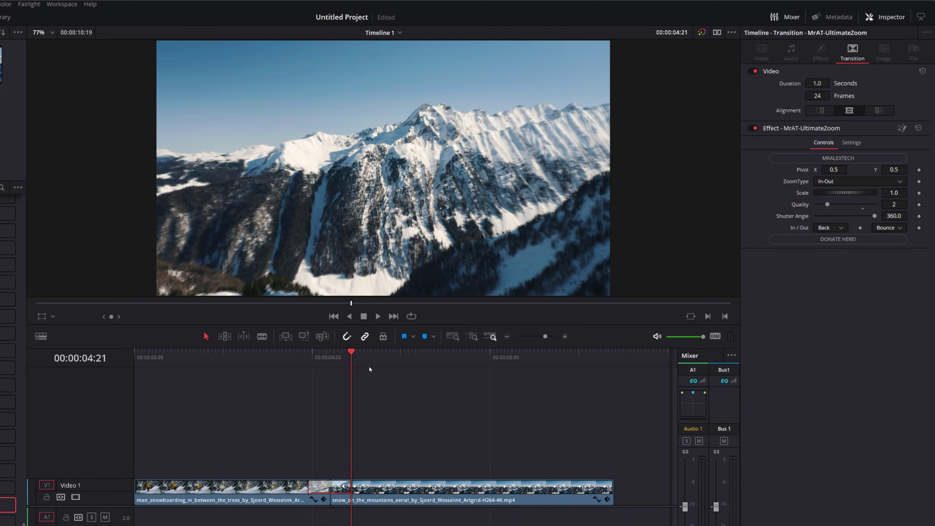
# - Preview the zoom transition from before the cut with the Back/Bounce easing
pyautogui.moveTo(352, 363); pyautogui.dragTo(296, 364)
pyautogui.press('space')
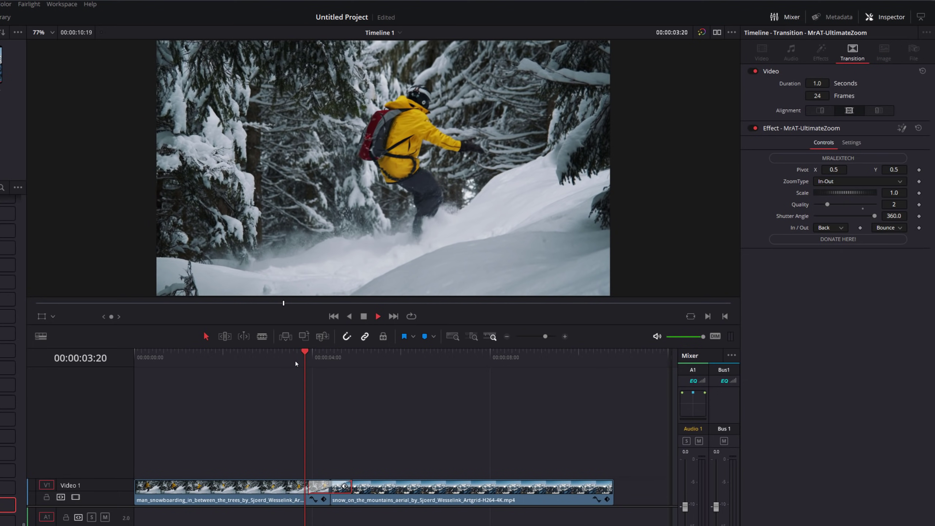
pyautogui.click(295, 361)
pyautogui.click(296, 361)
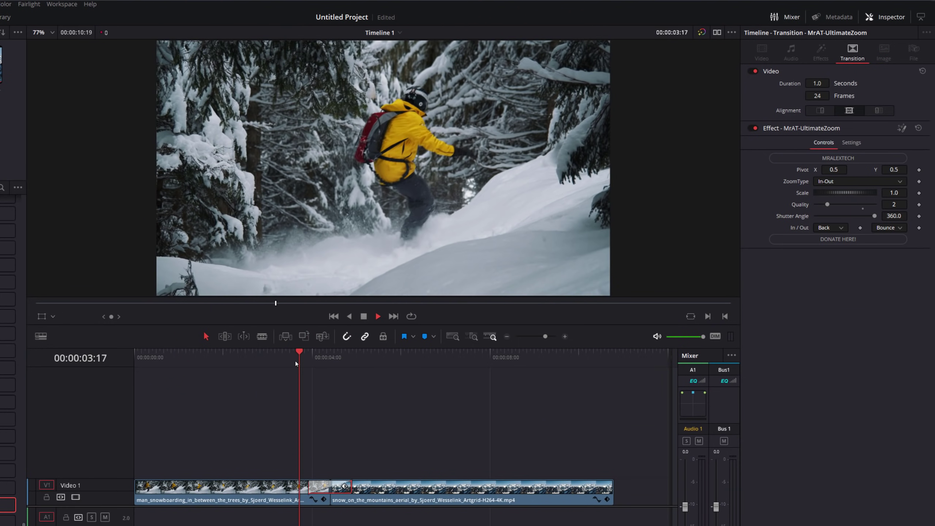
pyautogui.press('space')
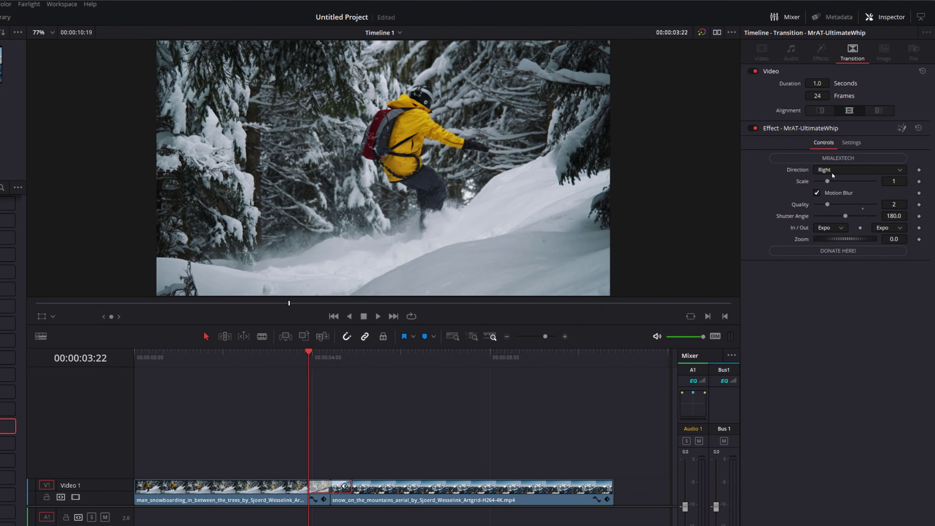
# - Keep the UltimateWhip direction at Right and preview the whip with Scale 3
pyautogui.press('space')
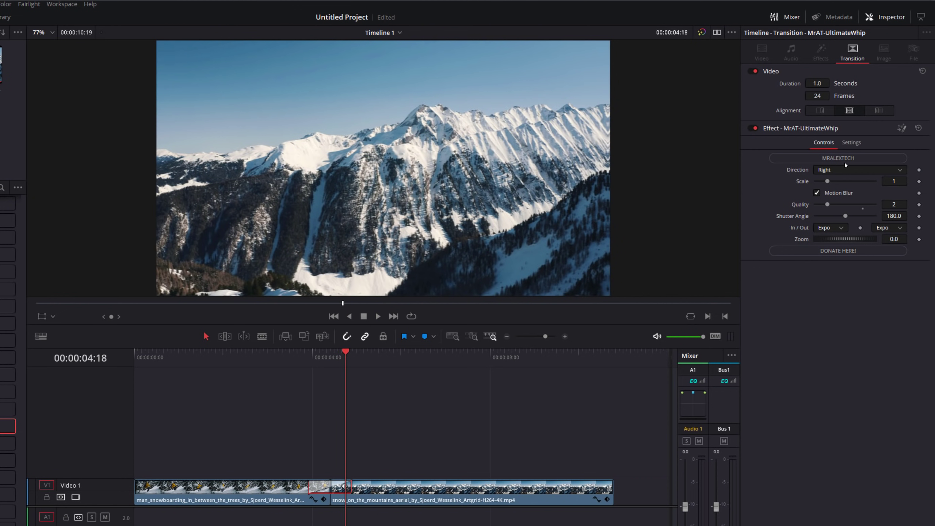
pyautogui.click(839, 171)
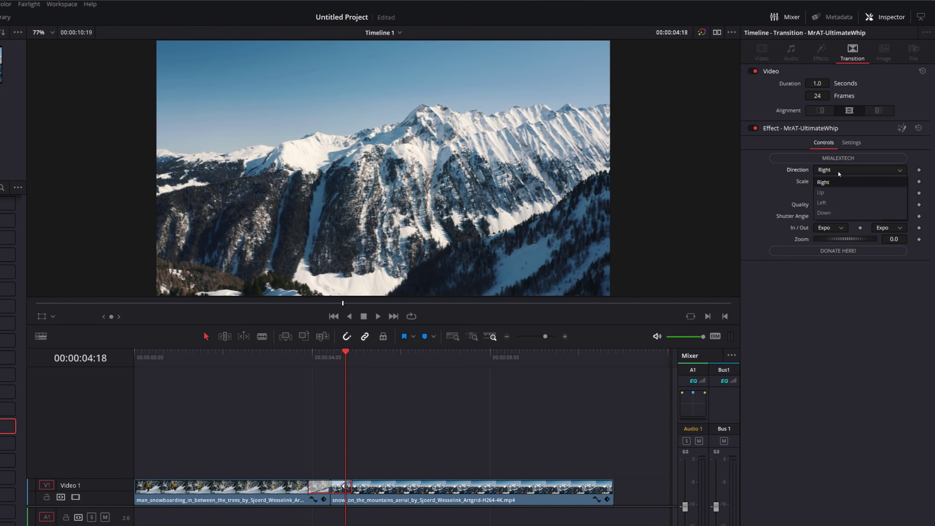
pyautogui.click(838, 171)
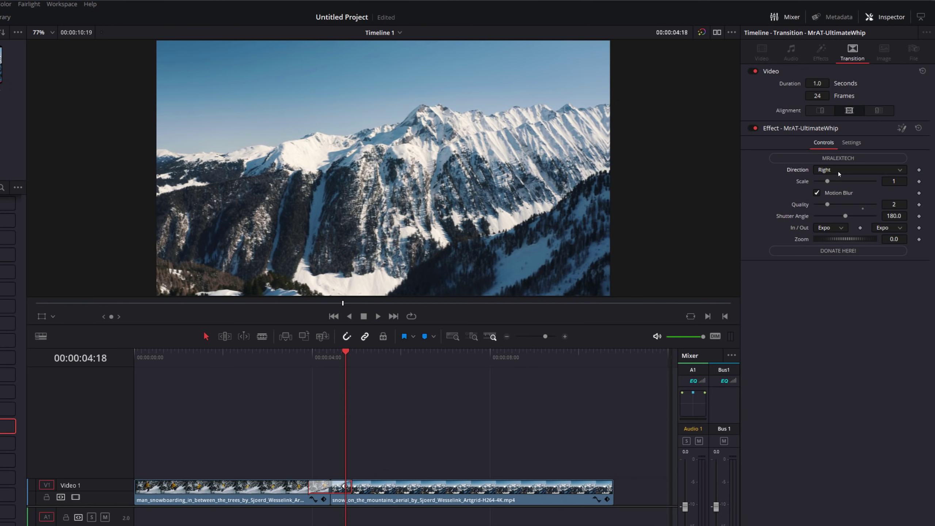
pyautogui.click(313, 356)
pyautogui.press('space')
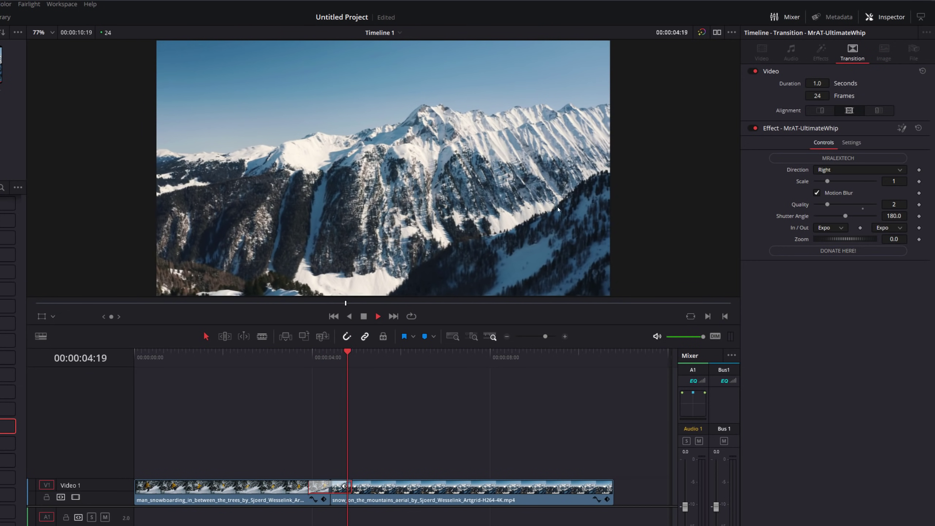
pyautogui.click(376, 314)
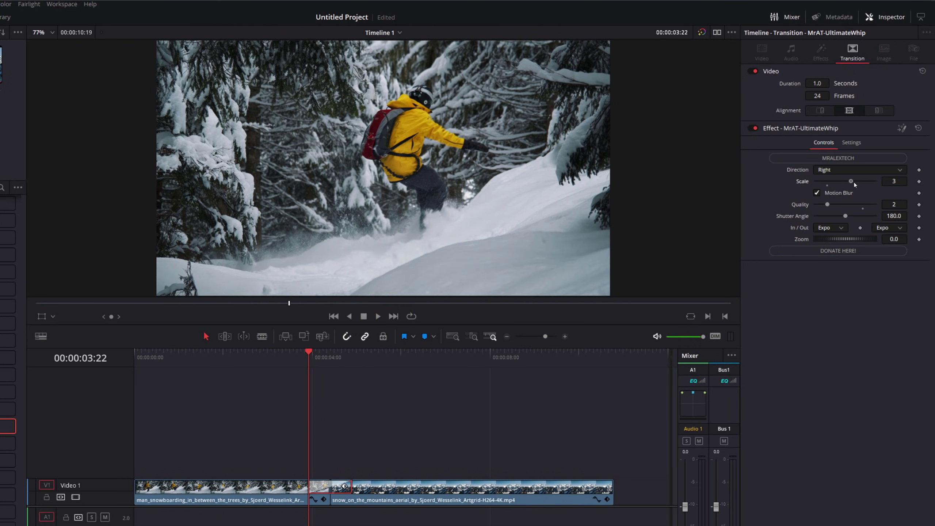
pyautogui.click(295, 362)
pyautogui.press('space')
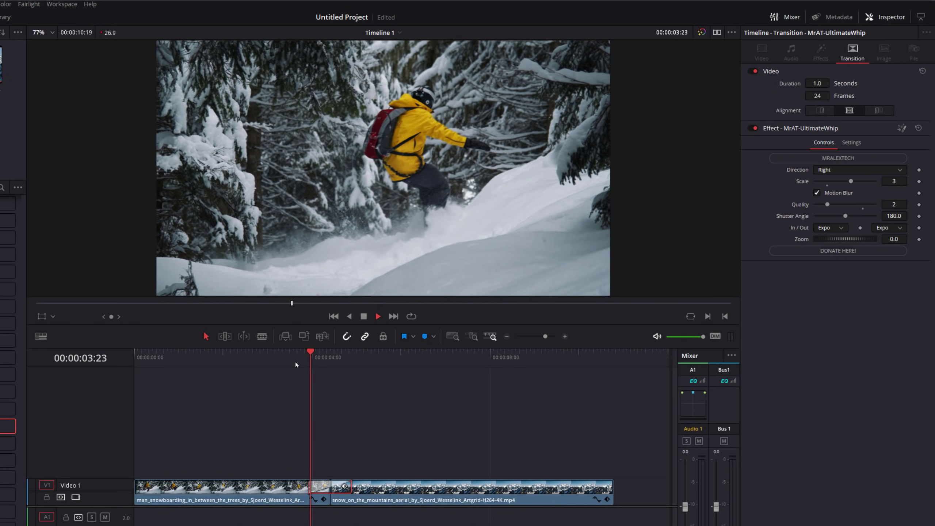
pyautogui.press('space')
pyautogui.press('space')
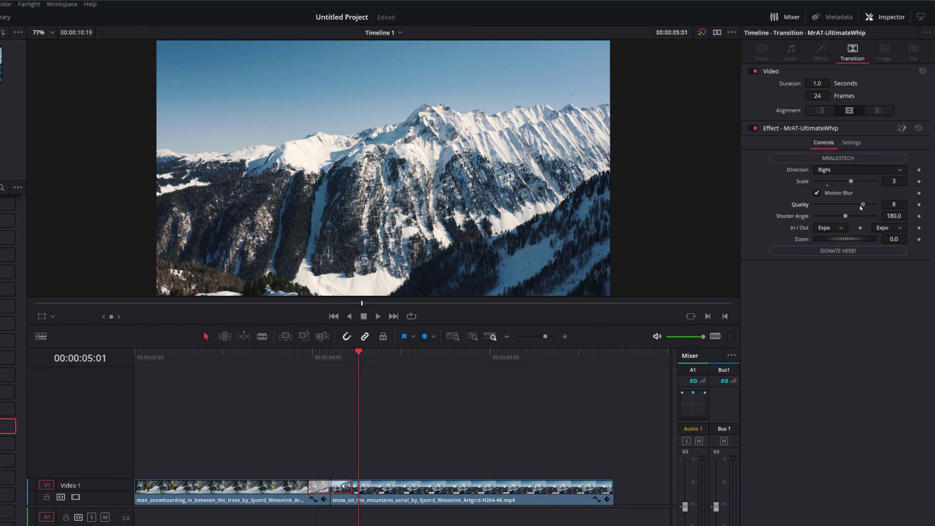
# - Raise the UltimateWhip Zoom to 0.435 and replay the transition from 3:16
pyautogui.click(309, 359)
pyautogui.click(297, 359)
pyautogui.press('space')
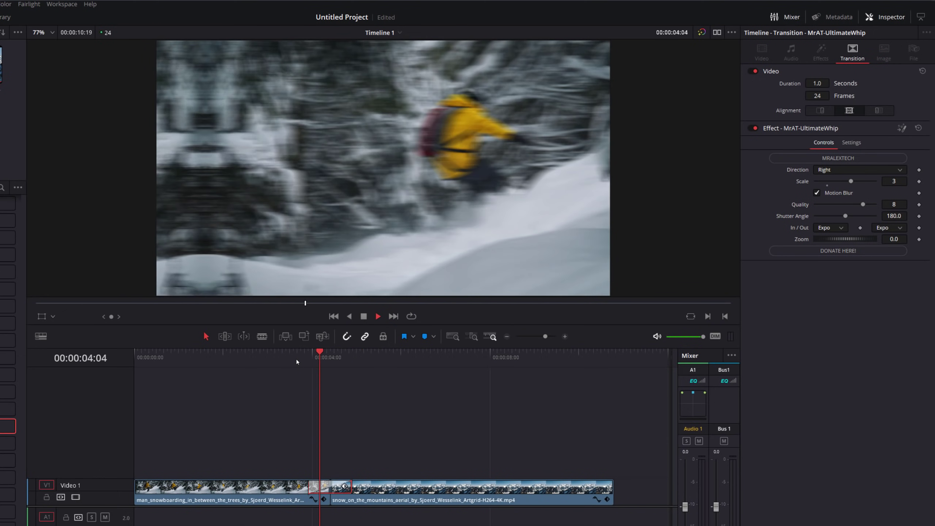
pyautogui.press('space')
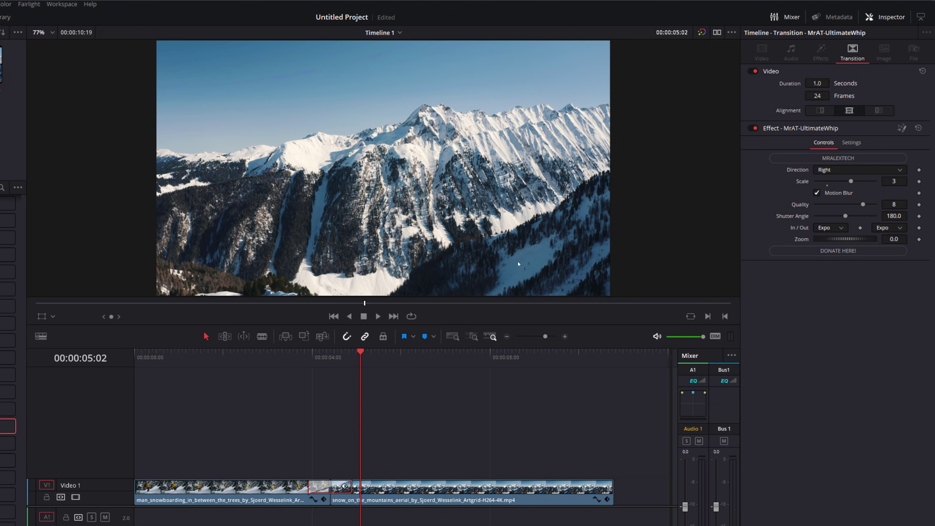
pyautogui.click(309, 360)
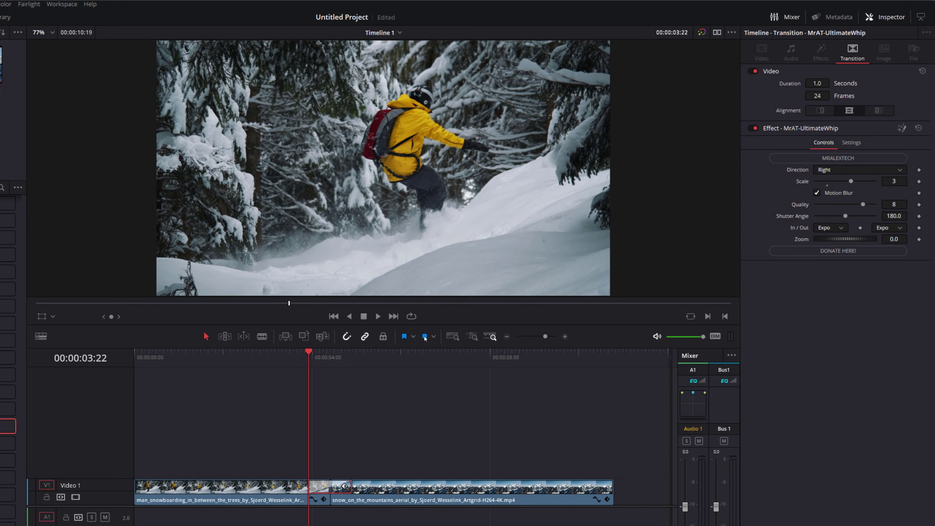
pyautogui.moveTo(837, 238); pyautogui.dragTo(844, 239)
pyautogui.moveTo(308, 359); pyautogui.dragTo(298, 359)
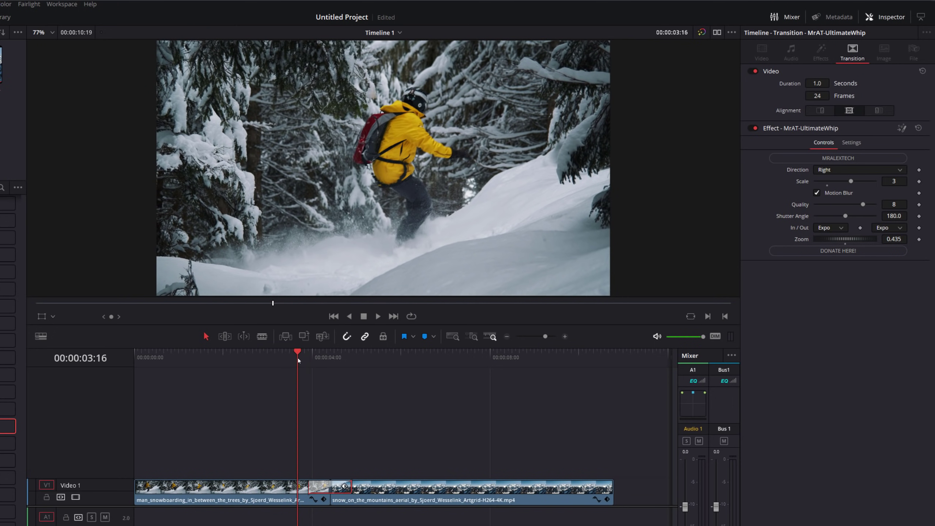
pyautogui.press('space')
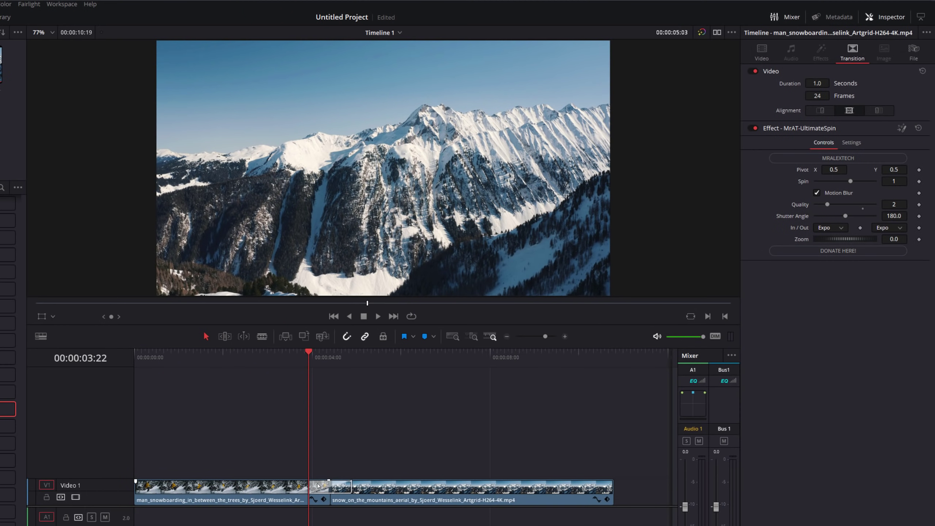
# - Preview the UltimateSpin transition, then raise its Spin value to 2 and play it again
pyautogui.click(318, 486)
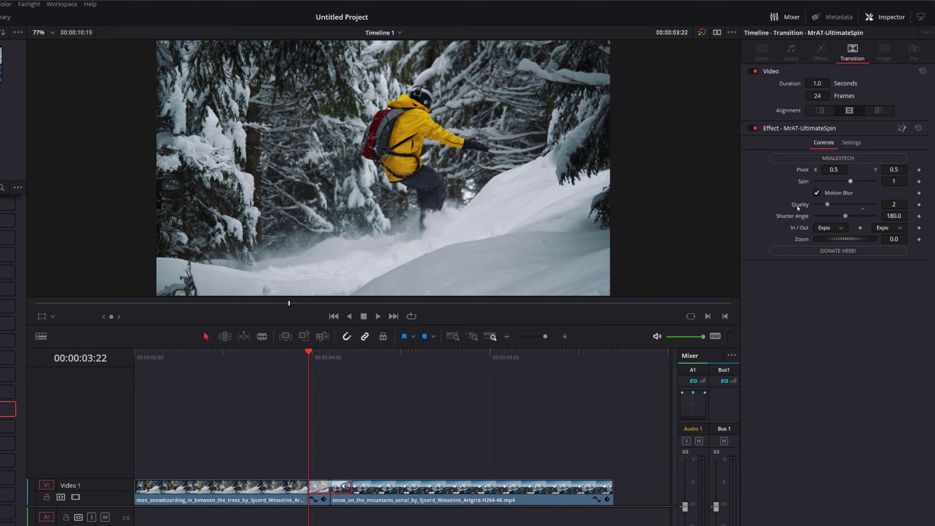
pyautogui.press('space')
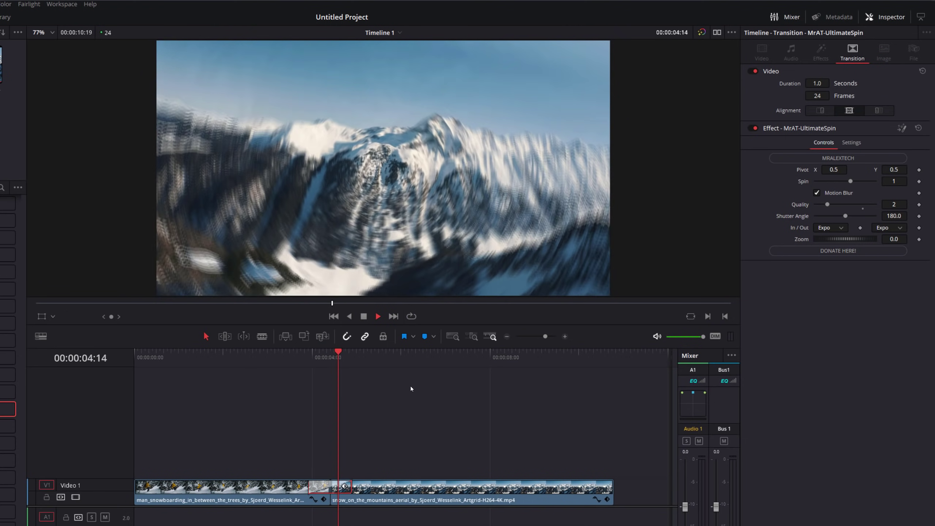
pyautogui.click(329, 362)
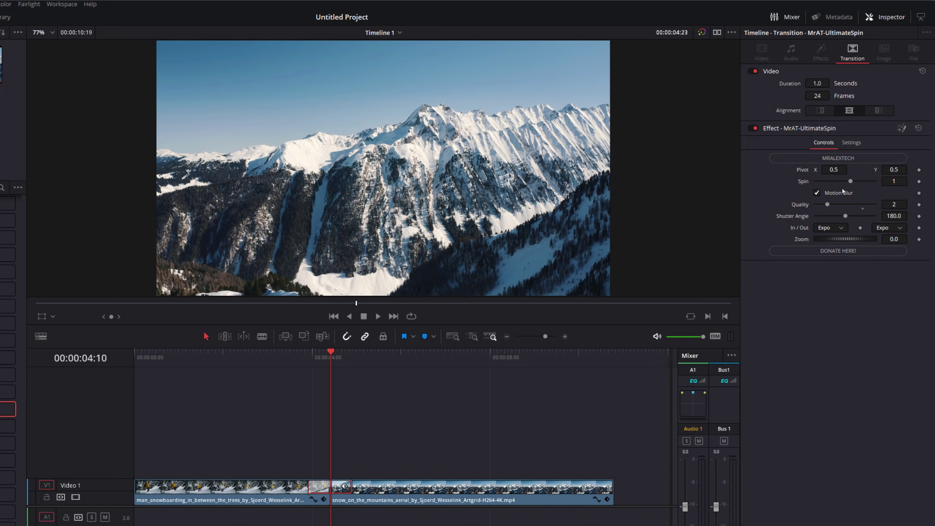
pyautogui.moveTo(851, 181); pyautogui.dragTo(856, 182)
pyautogui.click(309, 355)
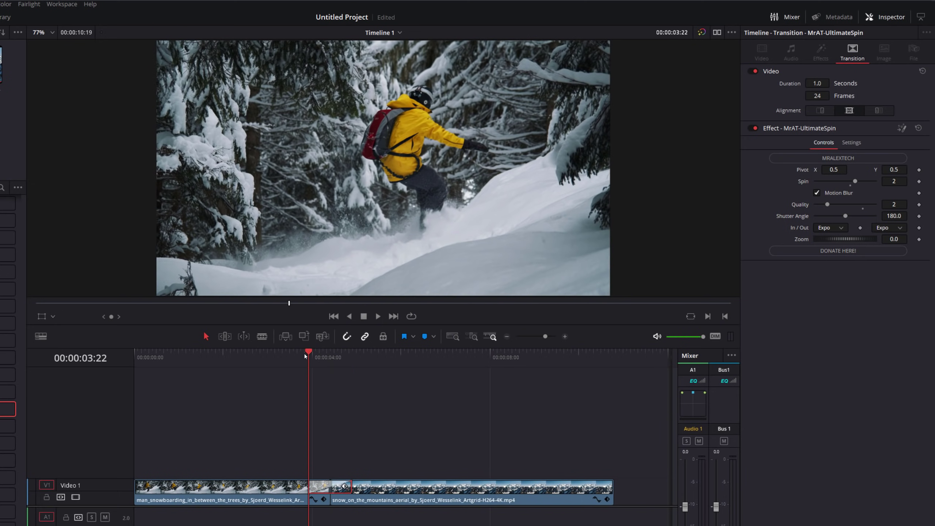
pyautogui.press('space')
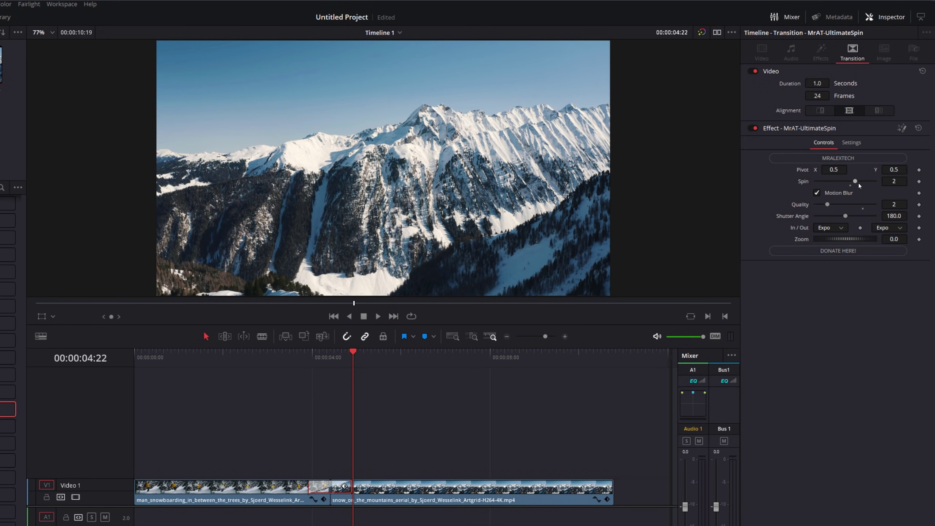
# - Raise Spin to 6 and preview the much faster rotation
pyautogui.moveTo(858, 182); pyautogui.dragTo(881, 181)
pyautogui.click(284, 362)
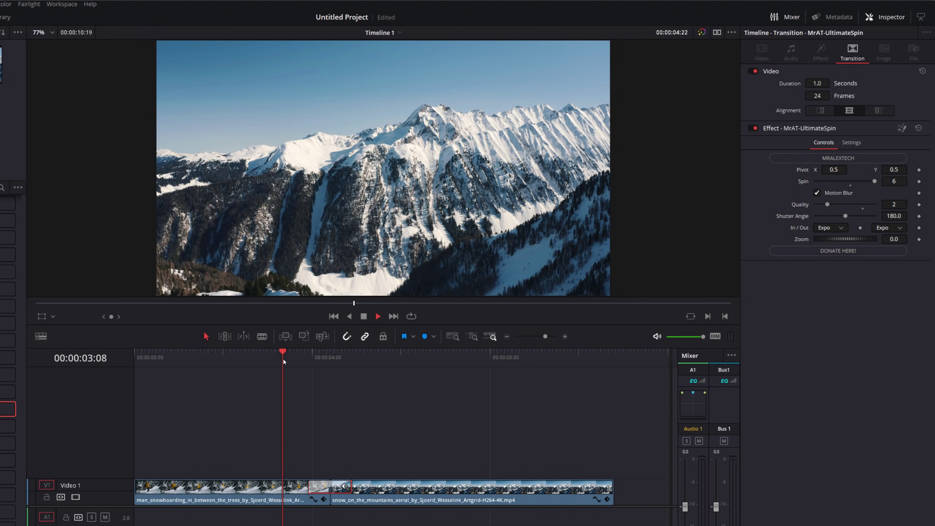
pyautogui.press('space')
pyautogui.press('space')
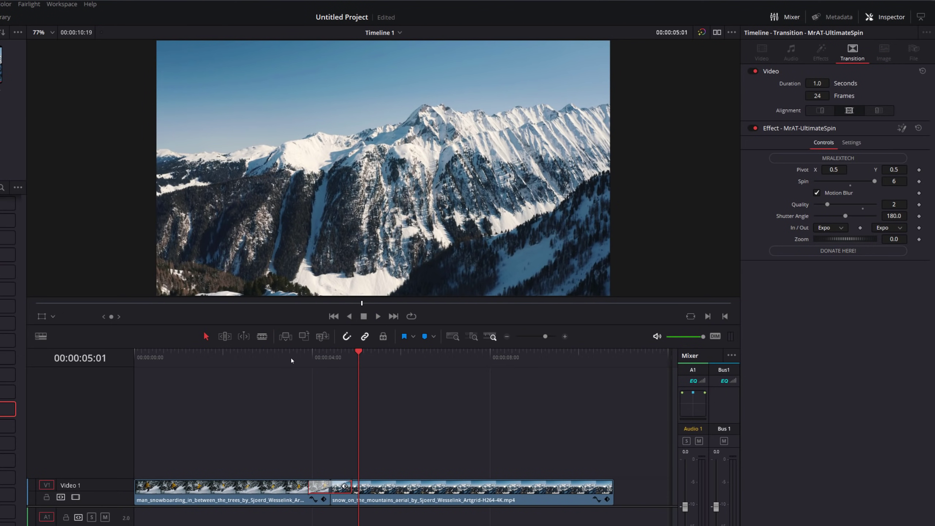
pyautogui.click(318, 358)
pyautogui.press('space')
pyautogui.press('space')
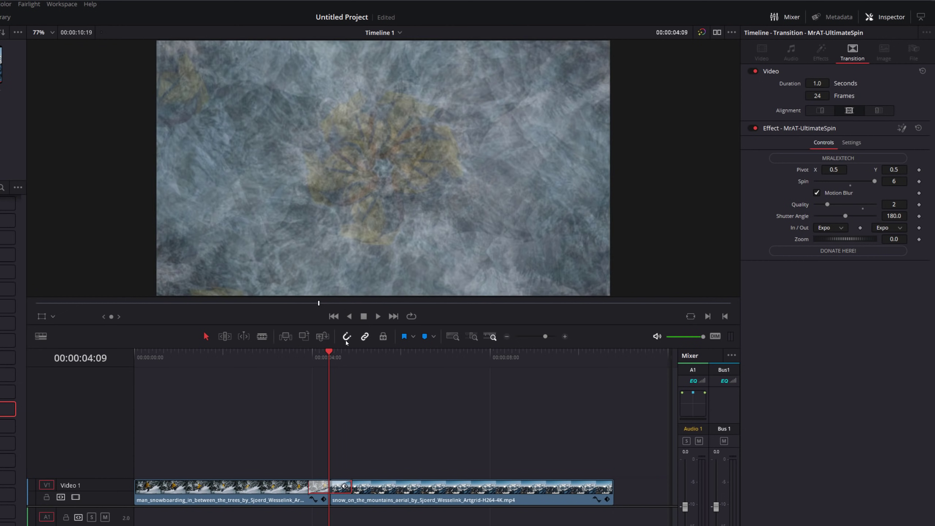
# - Reset Spin to its default 1, then set it to -1 and preview the reversed spin
pyautogui.doubleClick(807, 183)
pyautogui.click(309, 356)
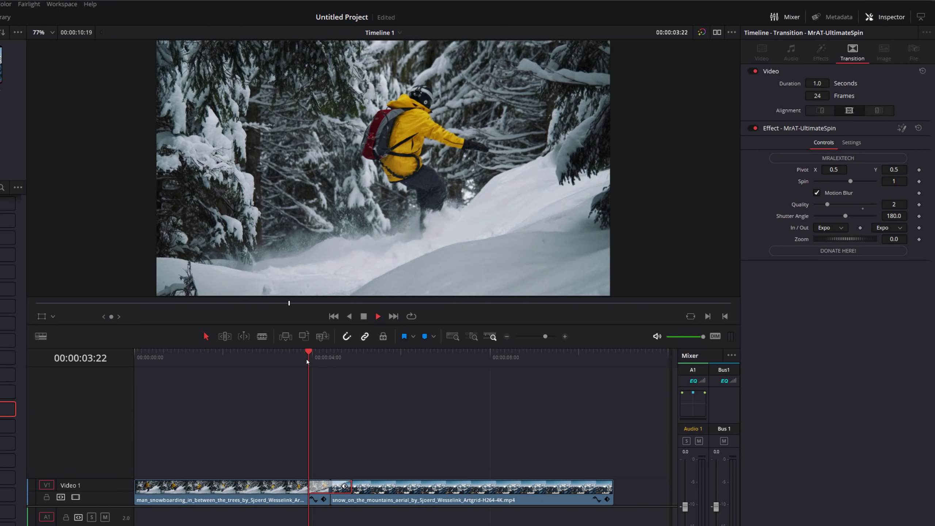
pyautogui.press('space')
pyautogui.press('space')
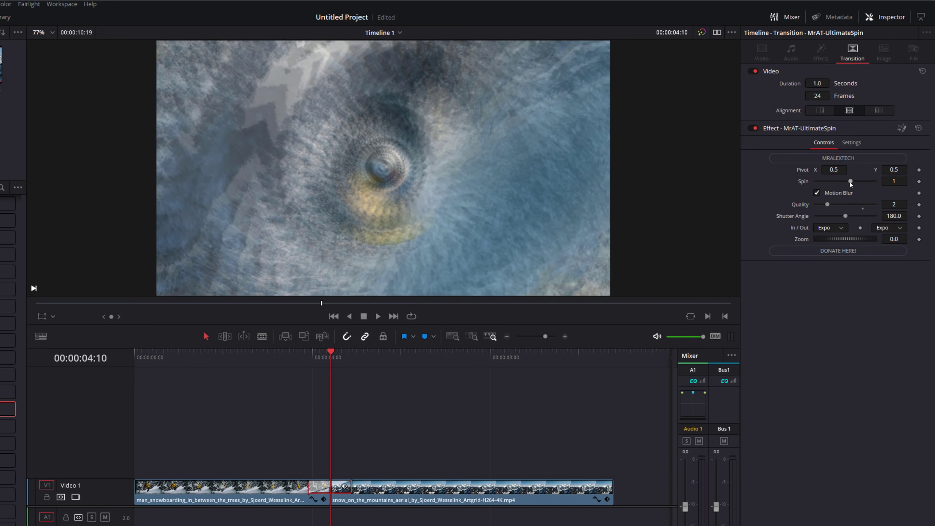
pyautogui.moveTo(850, 183); pyautogui.dragTo(840, 183)
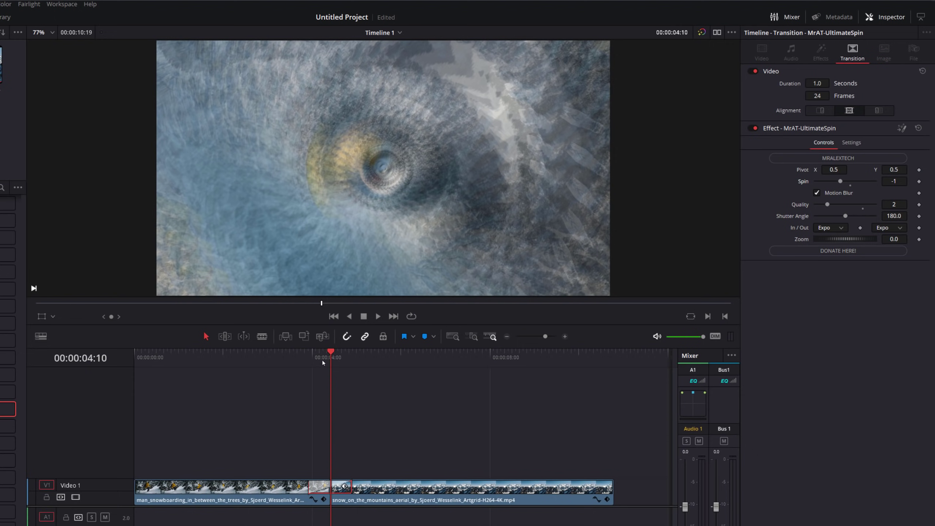
pyautogui.click(291, 362)
pyautogui.press('space')
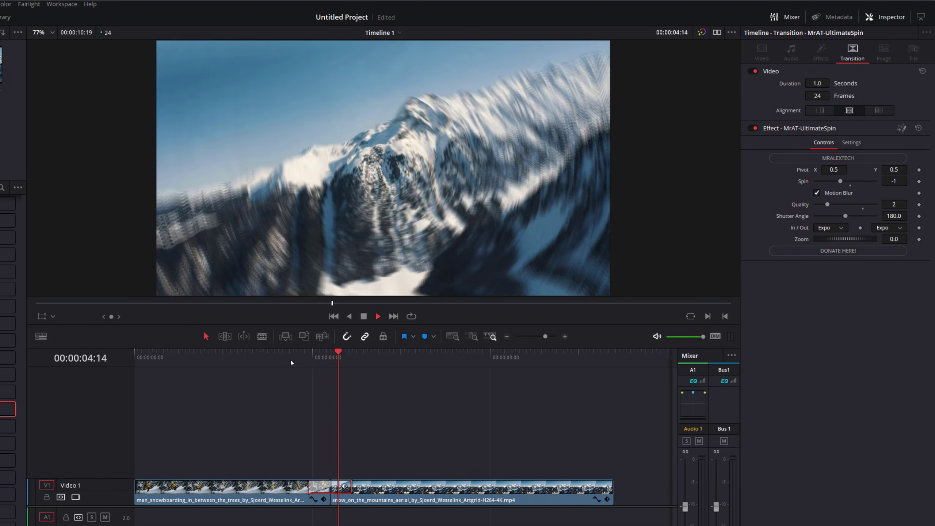
pyautogui.press('space')
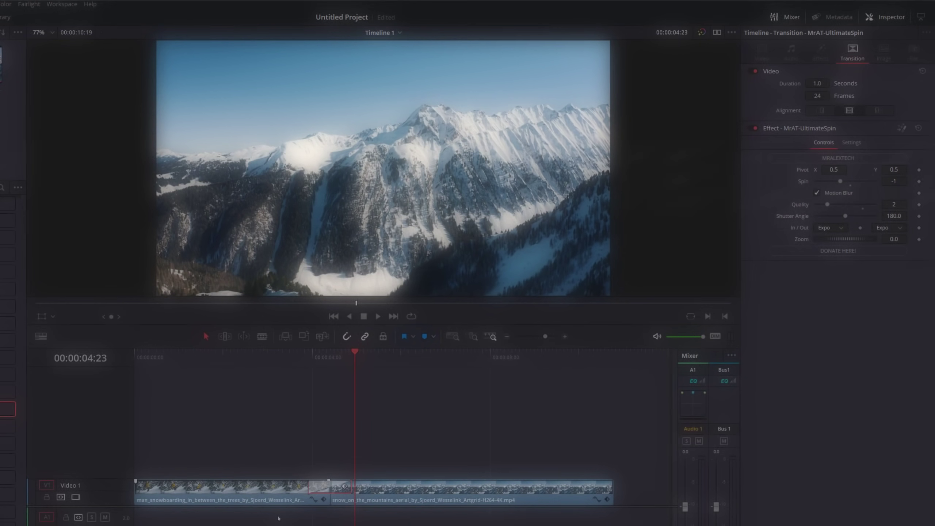
# - Drop MrAT-UltimateDiagWhip on the cut, set its Direction to UpLeft, and preview it
pyautogui.moveTo(7, 392); pyautogui.dragTo(332, 490)
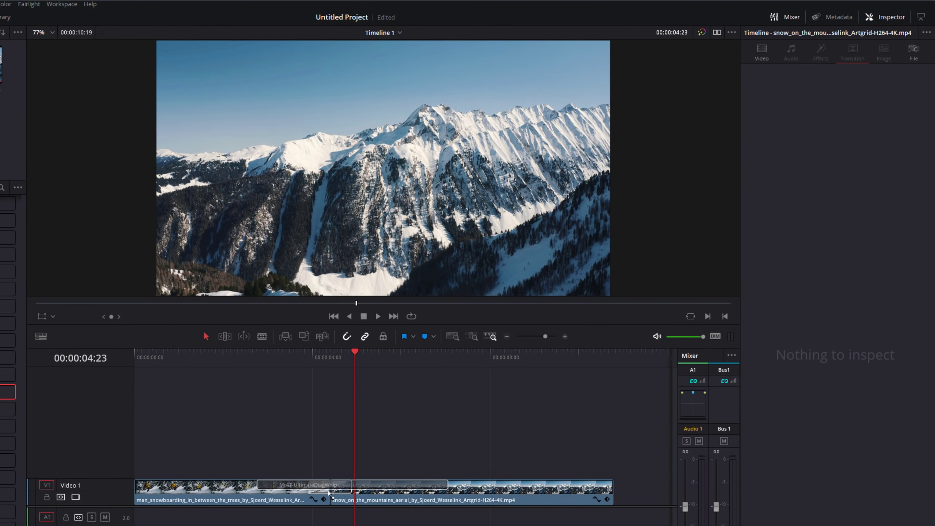
pyautogui.click(306, 354)
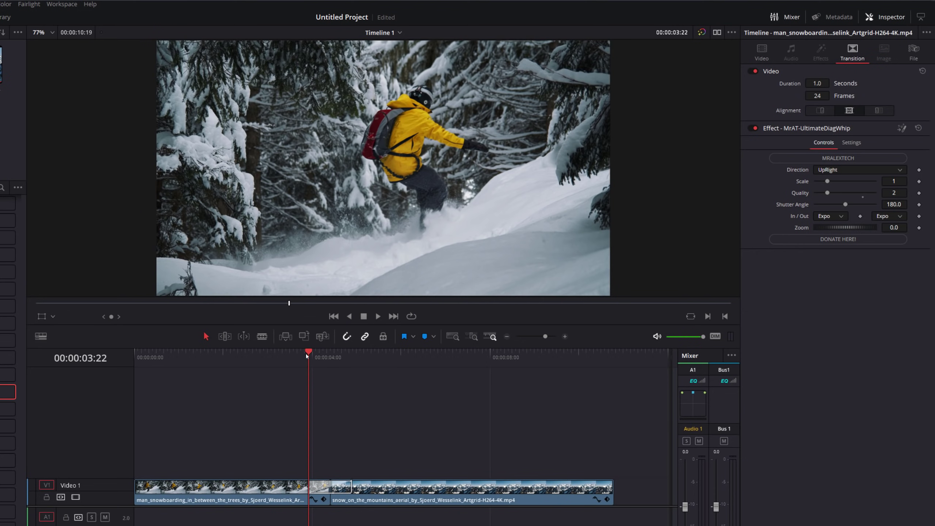
pyautogui.click(848, 172)
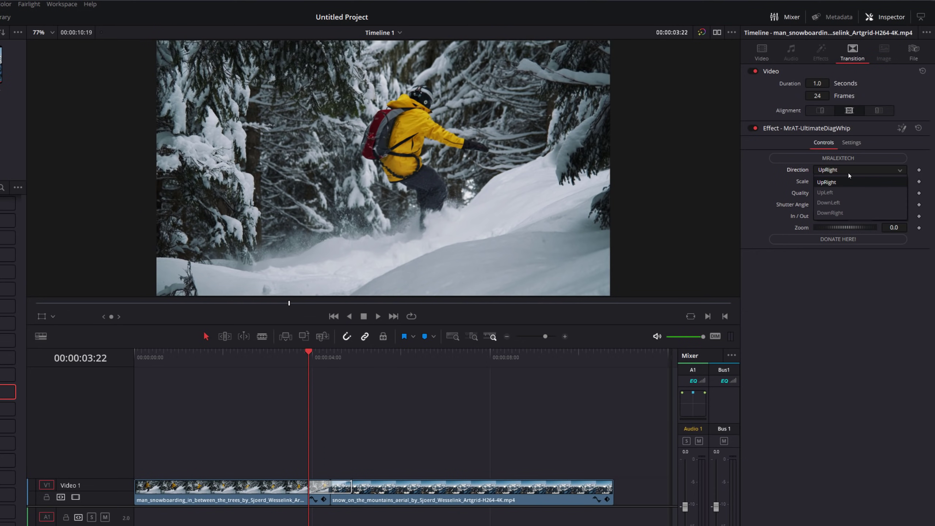
pyautogui.click(835, 192)
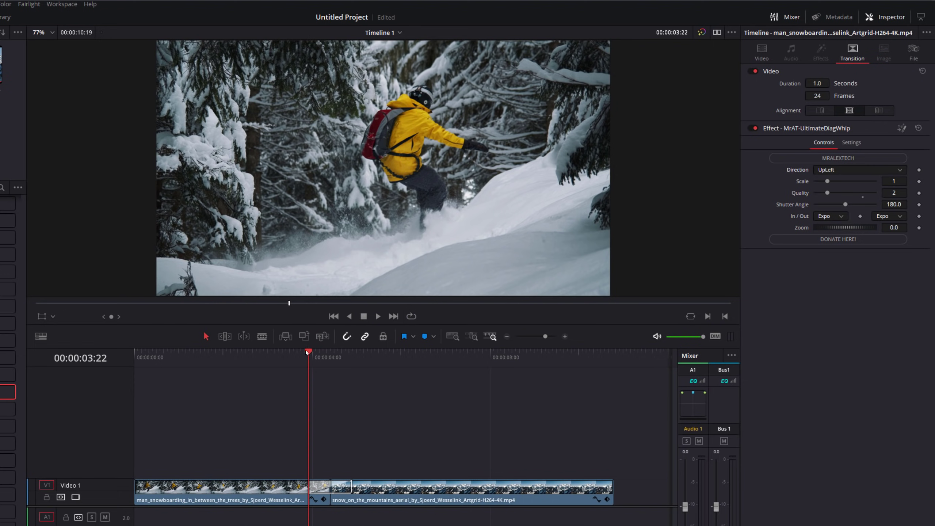
pyautogui.click(296, 357)
pyautogui.press('space')
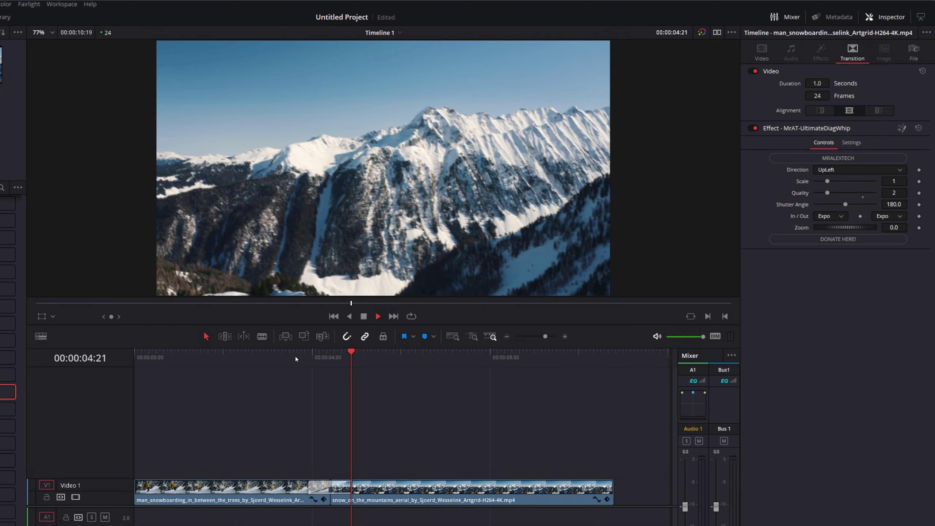
pyautogui.click(296, 356)
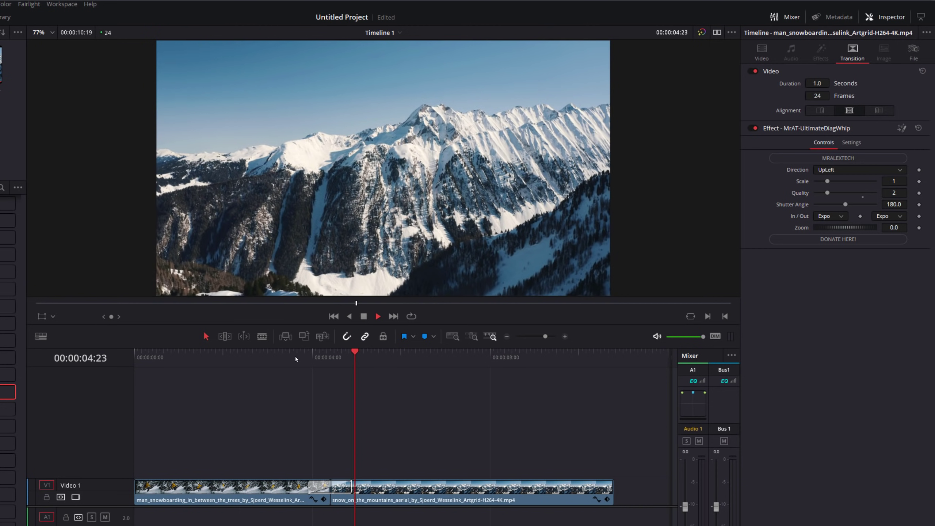
pyautogui.press('space')
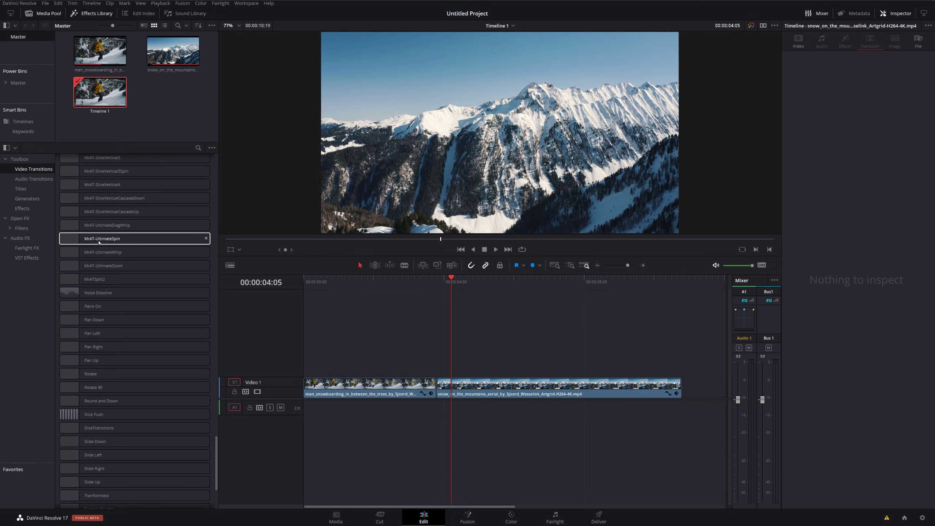
# - Place MrAT-UltimateSpin on the cut and set pivot X 0.226, pivot Y 0.714 and Spin 2
pyautogui.moveTo(102, 239); pyautogui.dragTo(434, 385)
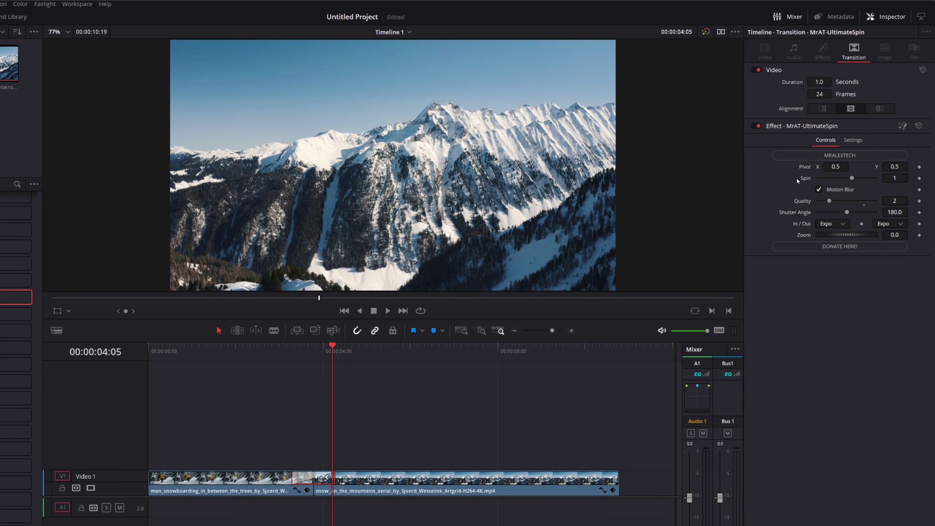
pyautogui.click(322, 355)
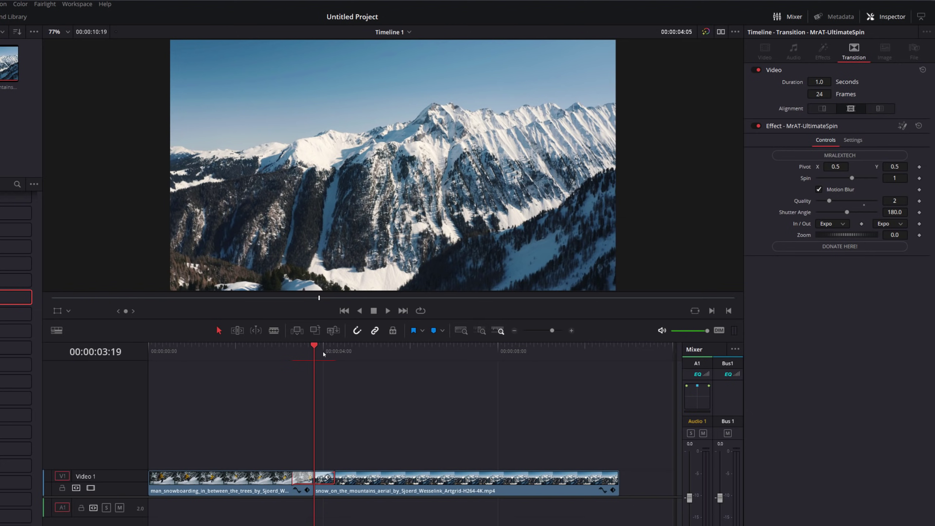
pyautogui.moveTo(841, 168); pyautogui.dragTo(815, 168)
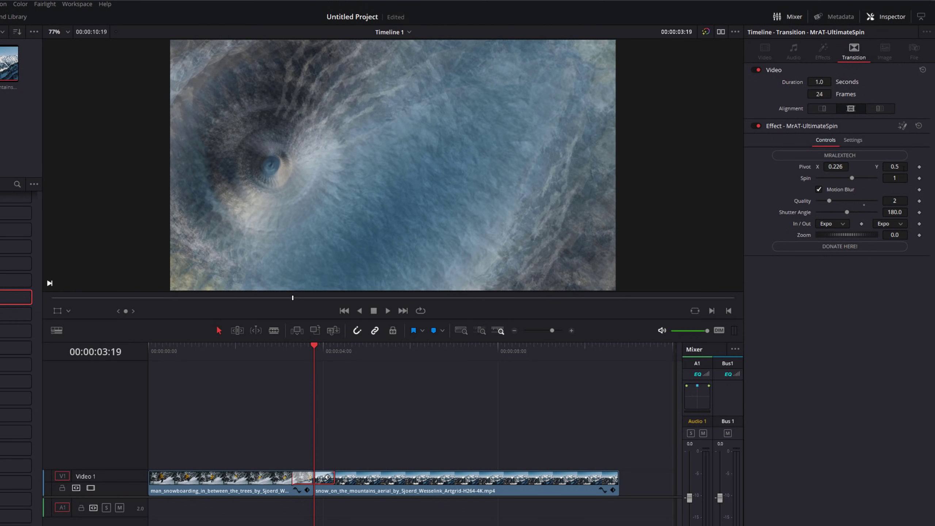
pyautogui.moveTo(895, 167); pyautogui.dragTo(915, 167)
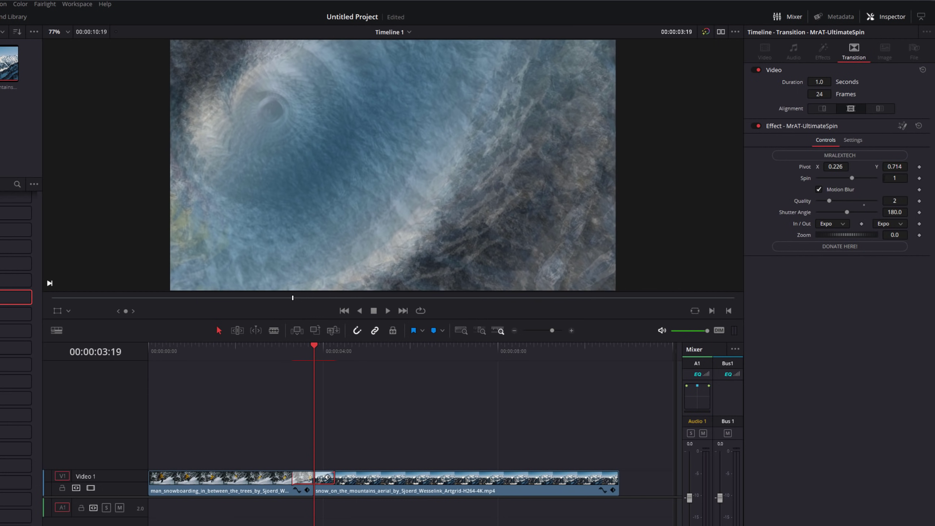
pyautogui.moveTo(851, 178); pyautogui.dragTo(865, 201)
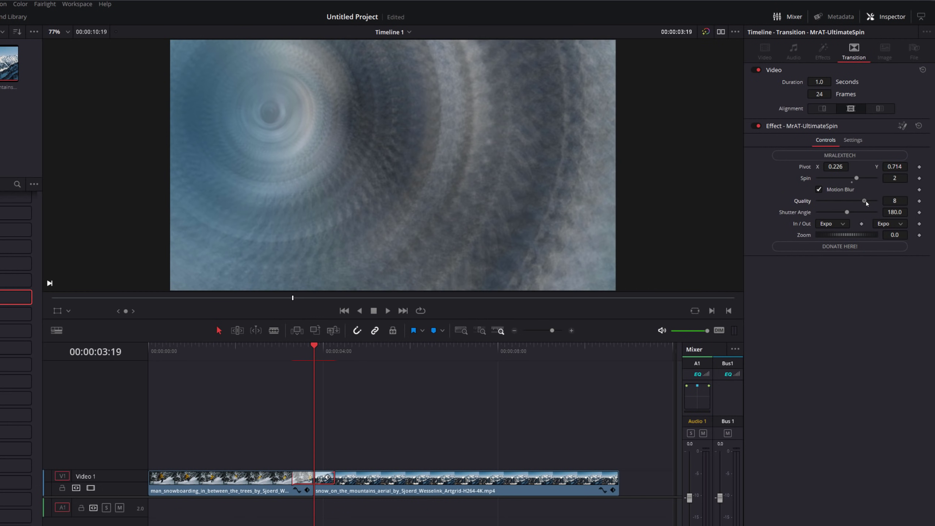
# - Set both In and Out easing to Back and play the spin to preview it
pyautogui.click(829, 225)
pyautogui.click(831, 317)
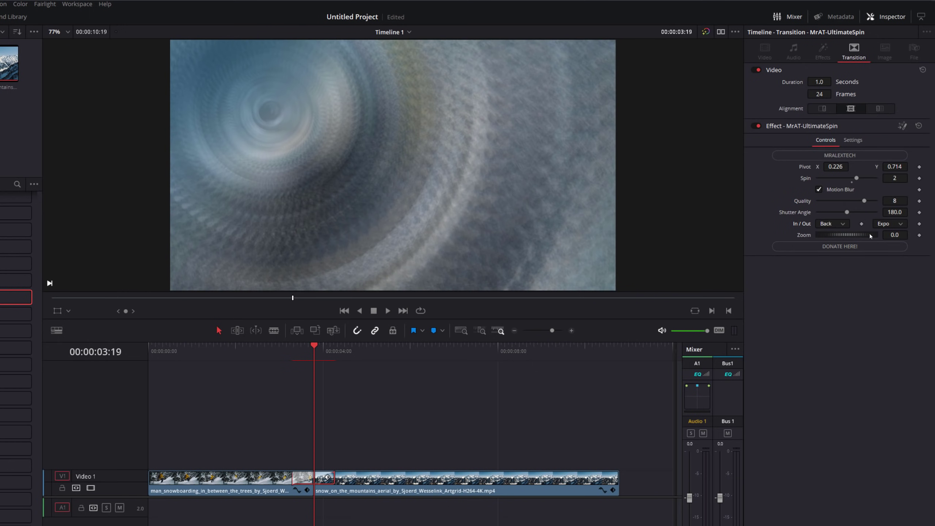
pyautogui.click(888, 224)
pyautogui.click(885, 315)
pyautogui.click(887, 317)
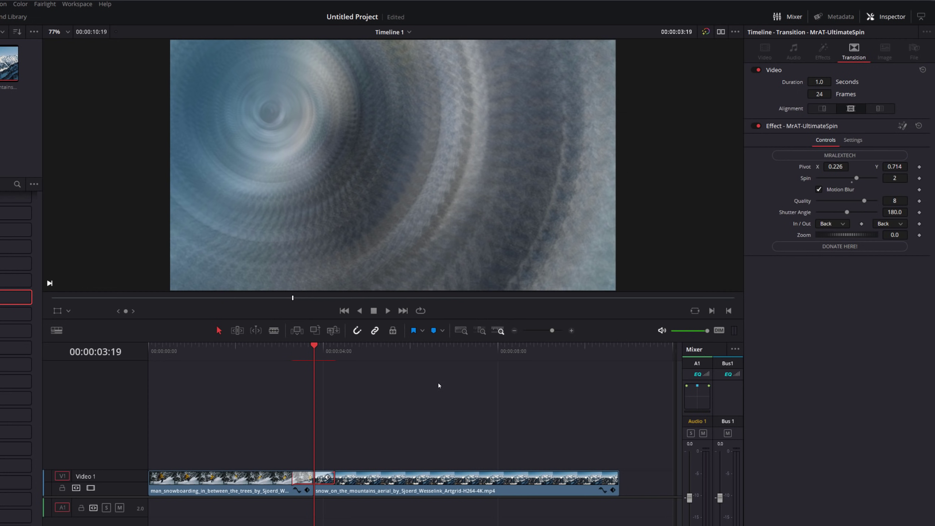
pyautogui.click(348, 377)
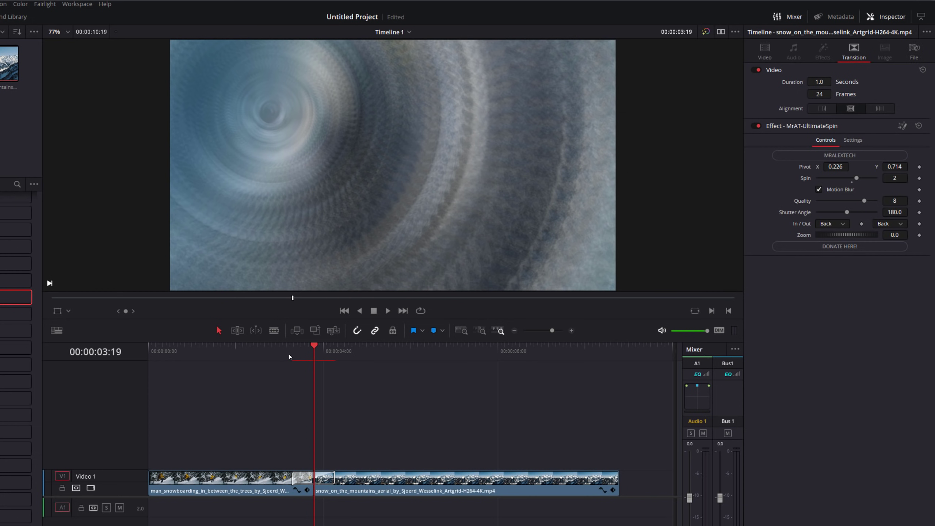
pyautogui.press('/')
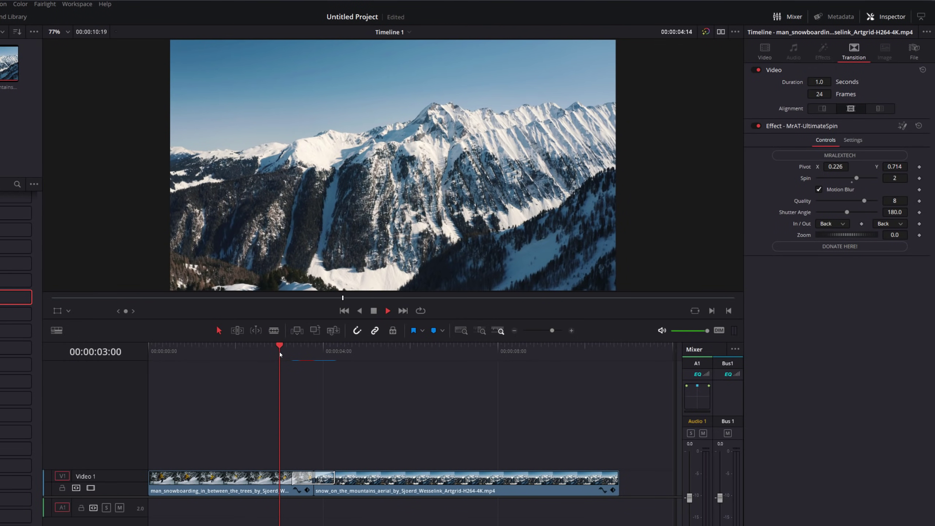
pyautogui.press('space')
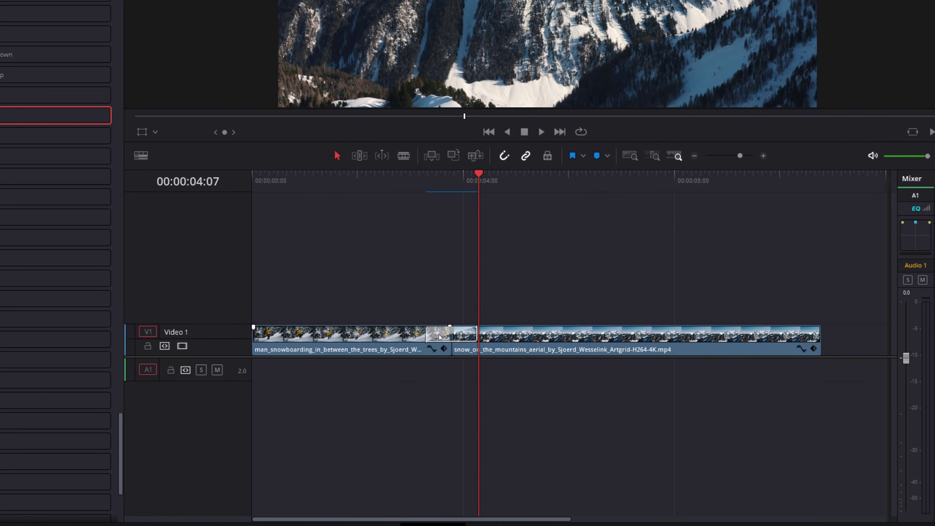
# - Save the customized transition as a preset named 'MrAT-UltimateSpin Back'
pyautogui.rightClick(440, 337)
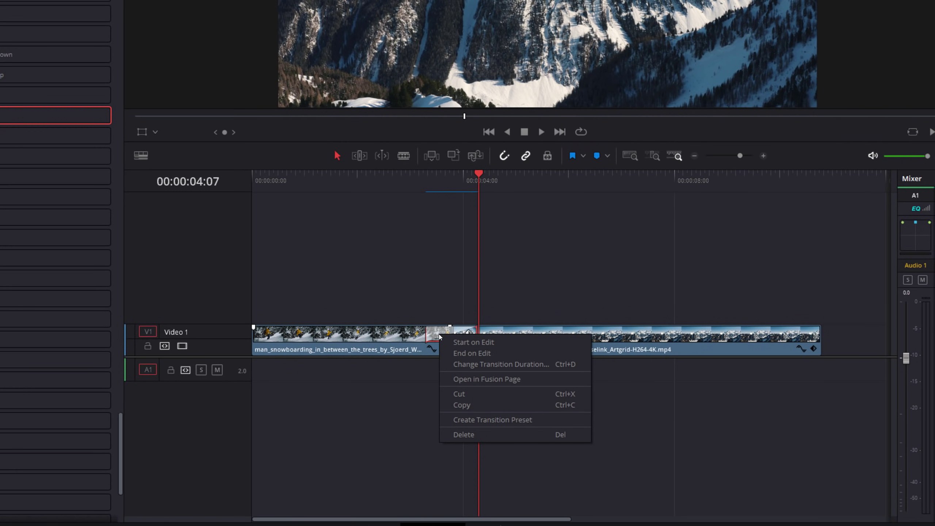
pyautogui.click(478, 420)
pyautogui.click(461, 143)
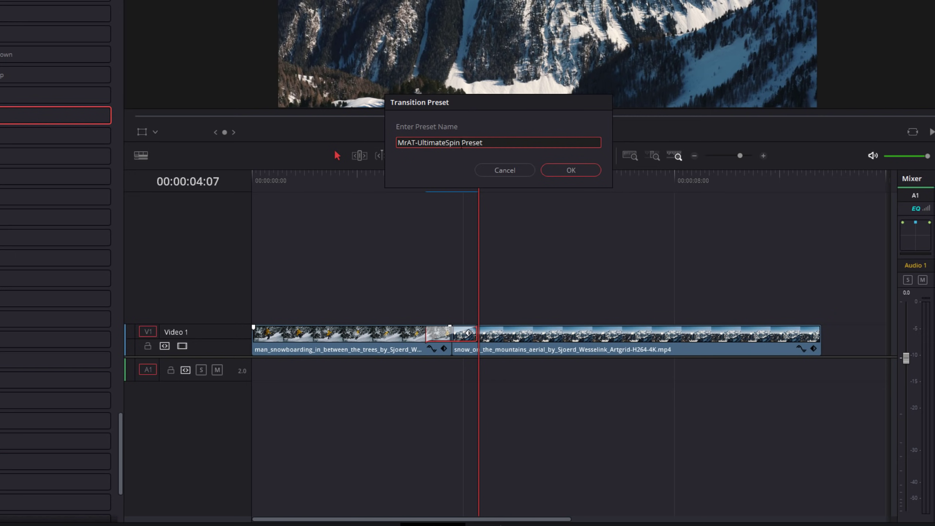
pyautogui.moveTo(460, 144); pyautogui.dragTo(535, 156)
pyautogui.write('Back')
pyautogui.click(568, 171)
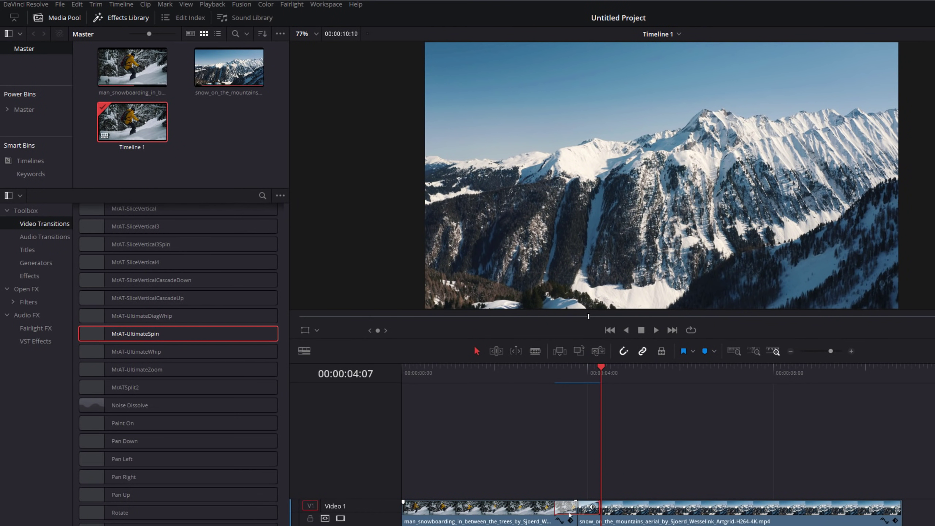
# - Delete the transition on the cut and scroll Video Transitions to the User section
pyautogui.press('Delete')
pyautogui.scroll(10, 199, 451)
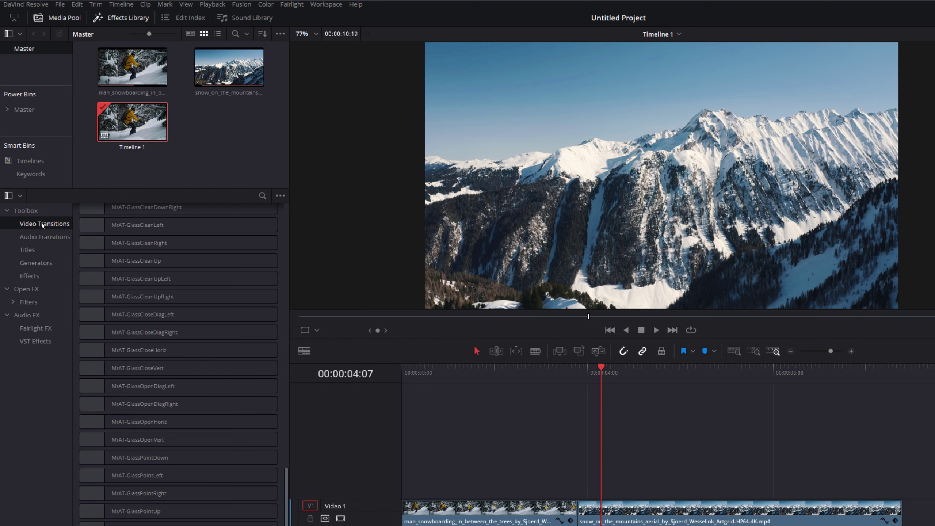
pyautogui.scroll(-10, 196, 487)
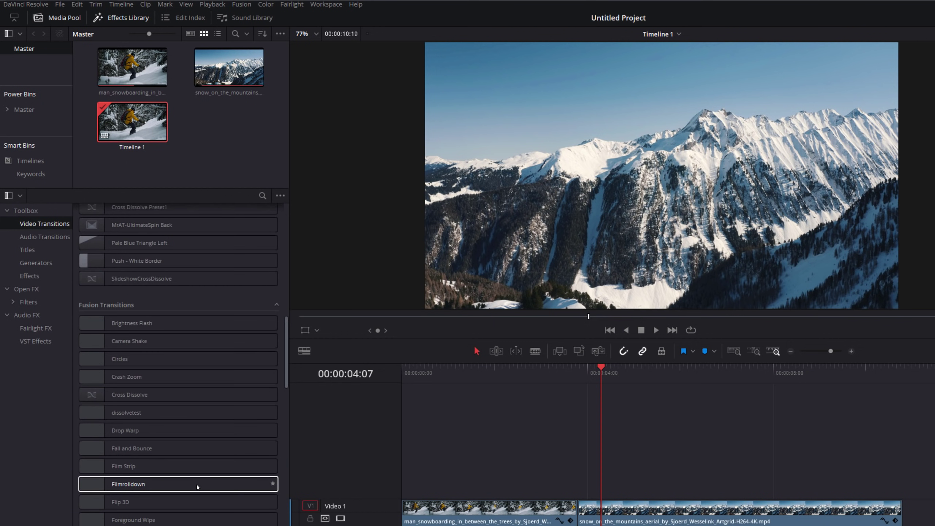
pyautogui.scroll(2, 196, 485)
pyautogui.scroll(3, 197, 484)
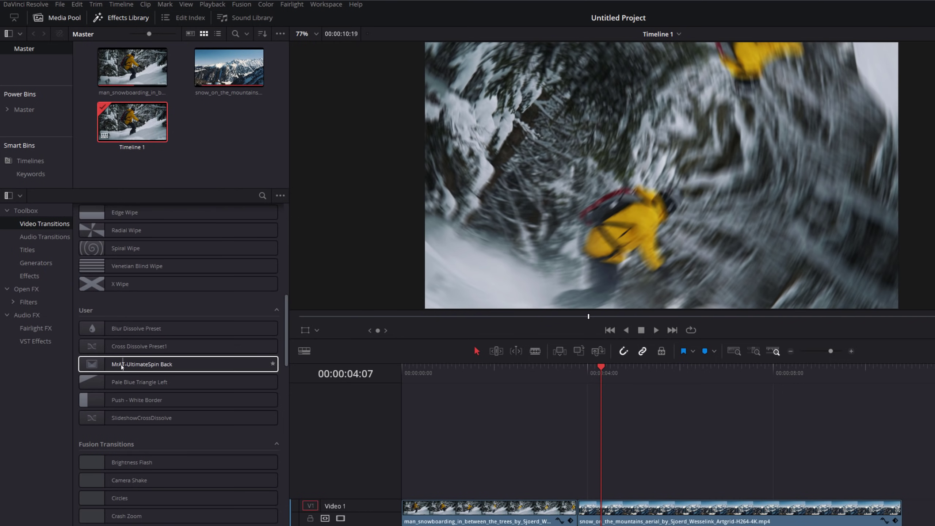
# - Apply the MrAT-UltimateSpin Back preset to the cut and play through it
pyautogui.moveTo(121, 365); pyautogui.dragTo(578, 512)
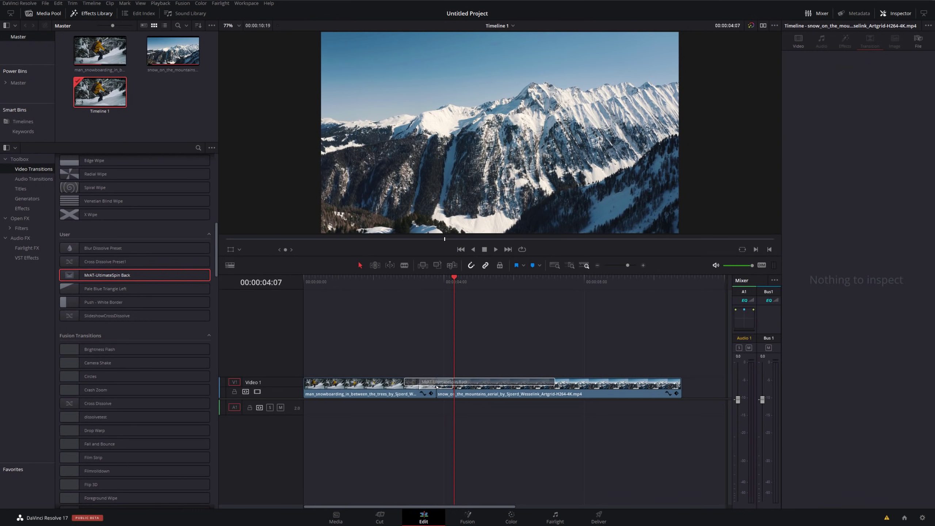
pyautogui.moveTo(437, 387); pyautogui.dragTo(437, 386)
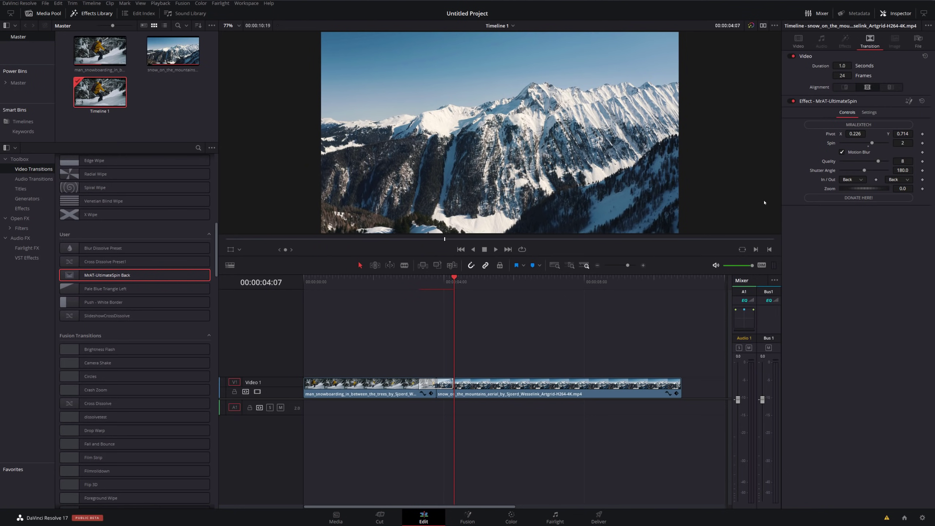
pyautogui.moveTo(425, 287); pyautogui.dragTo(408, 285)
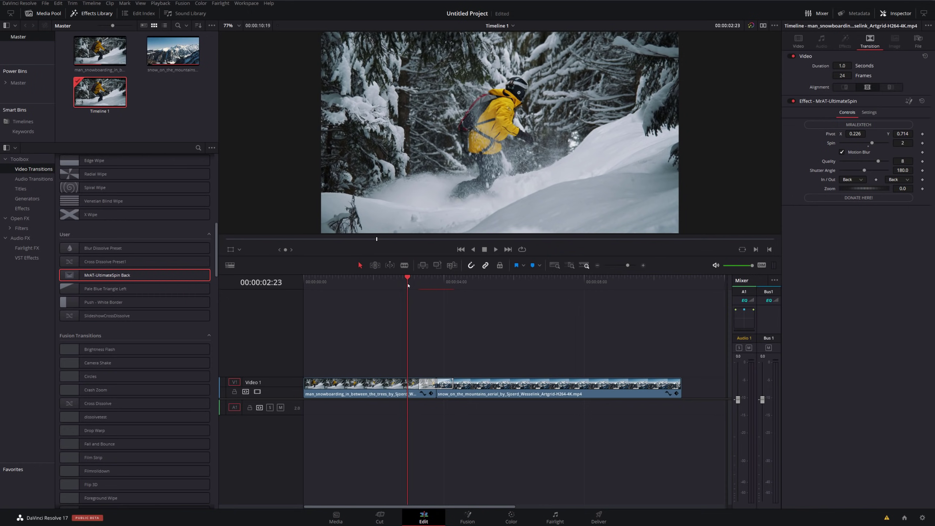
pyautogui.press('space')
pyautogui.press('space')
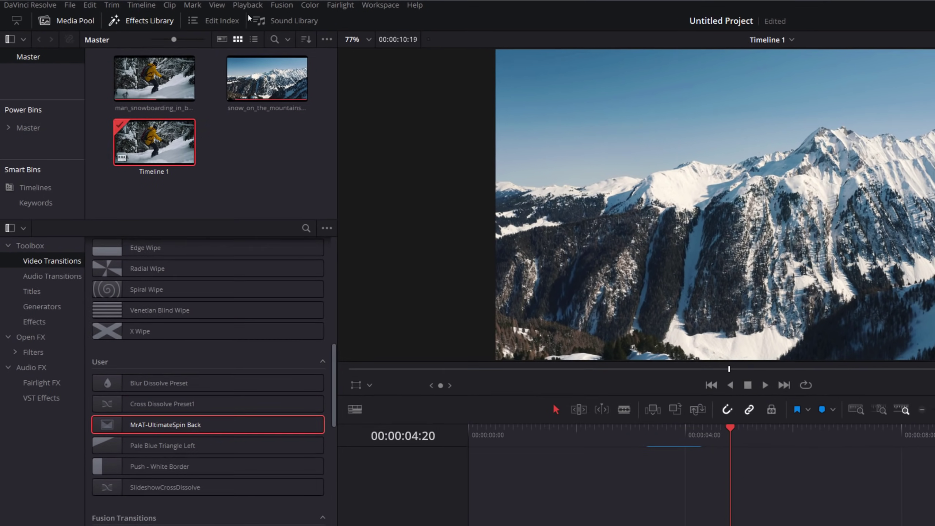
# - Choose a render cache mode from the Playback menu
pyautogui.click(160, 3)
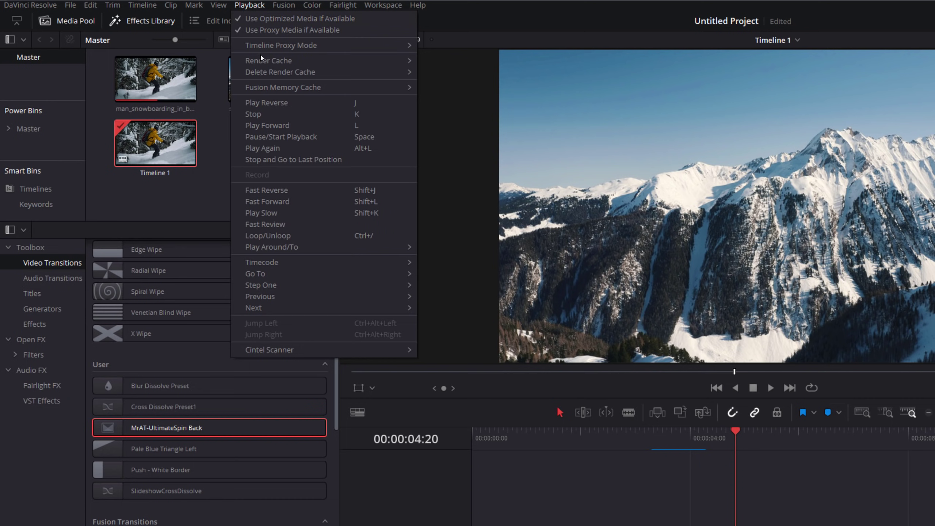
pyautogui.moveTo(261, 61)
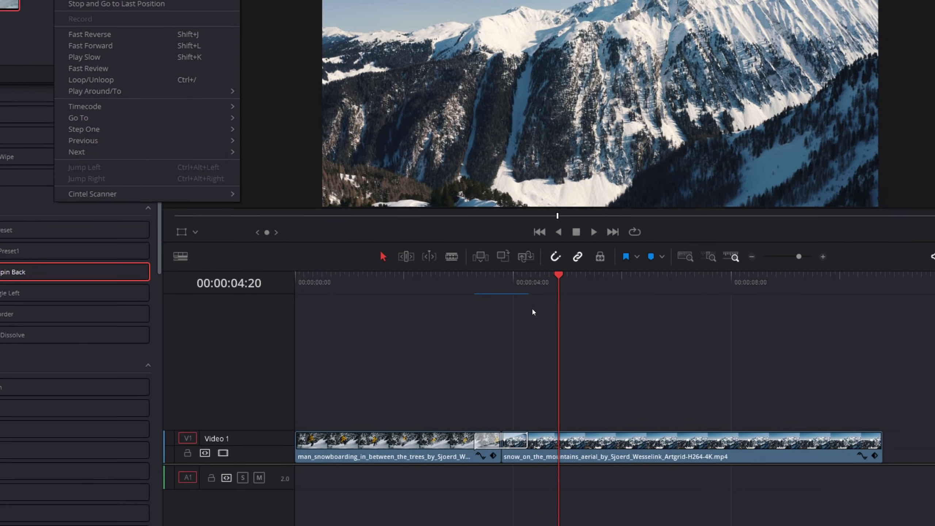
pyautogui.click(709, 465)
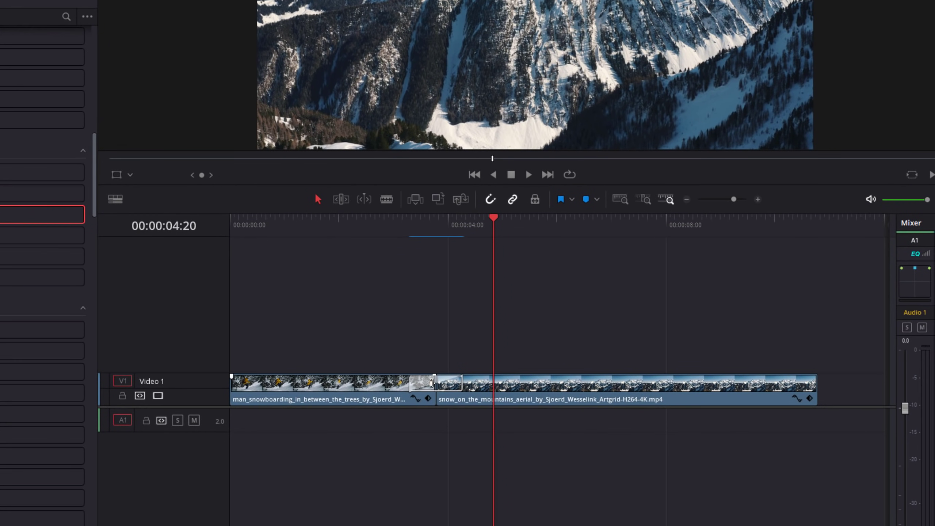
# - Drop the spin transition across the V1 cut and play through it
pyautogui.moveTo(422, 391); pyautogui.dragTo(420, 332)
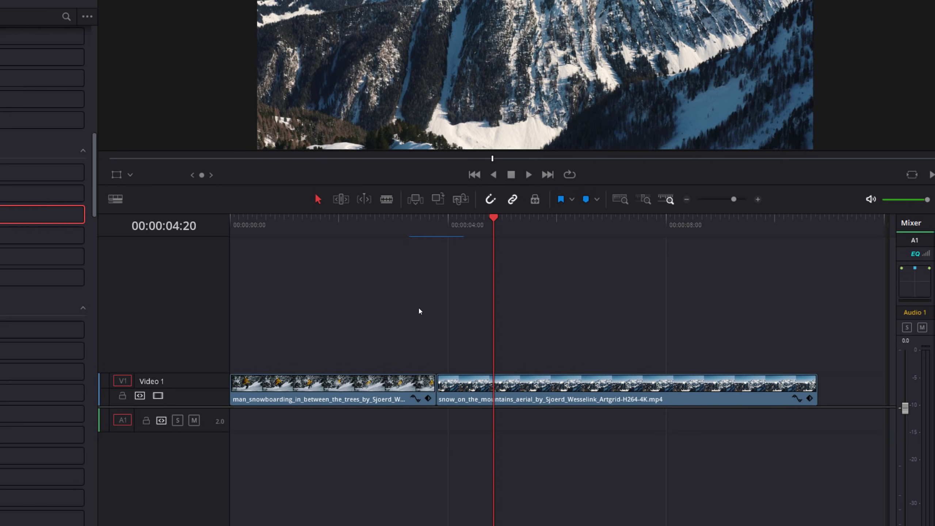
pyautogui.moveTo(42, 234); pyautogui.dragTo(436, 383)
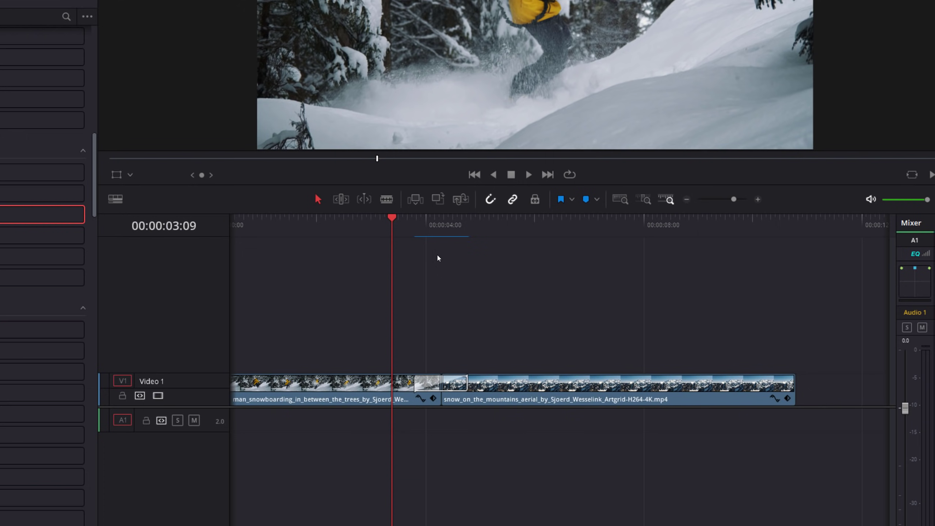
pyautogui.press('space')
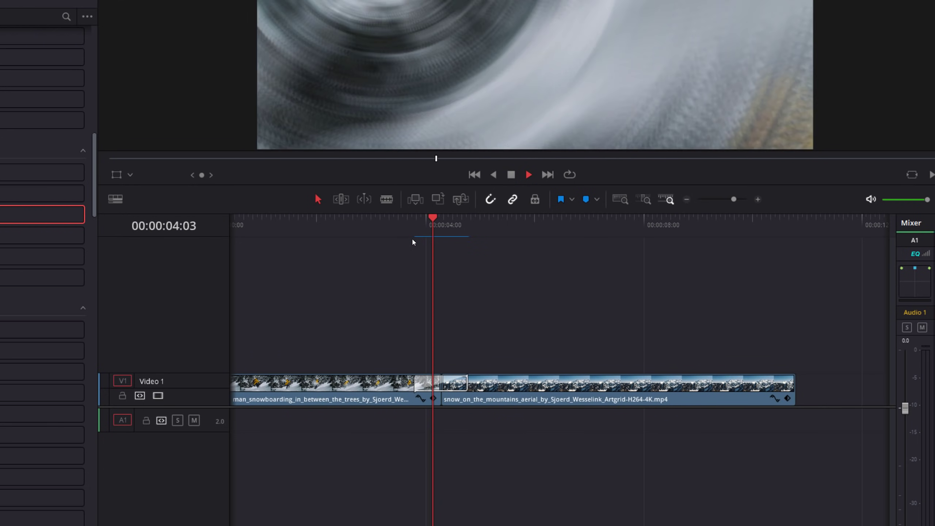
pyautogui.click(402, 225)
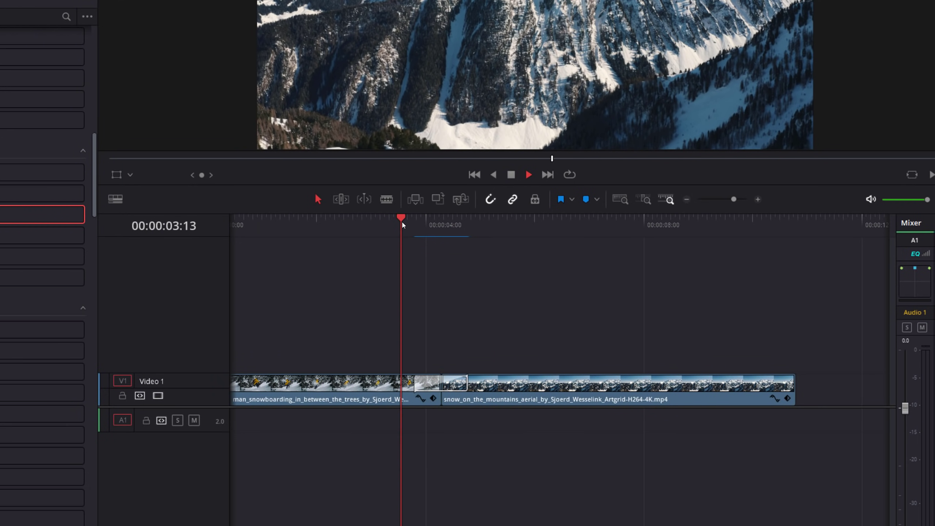